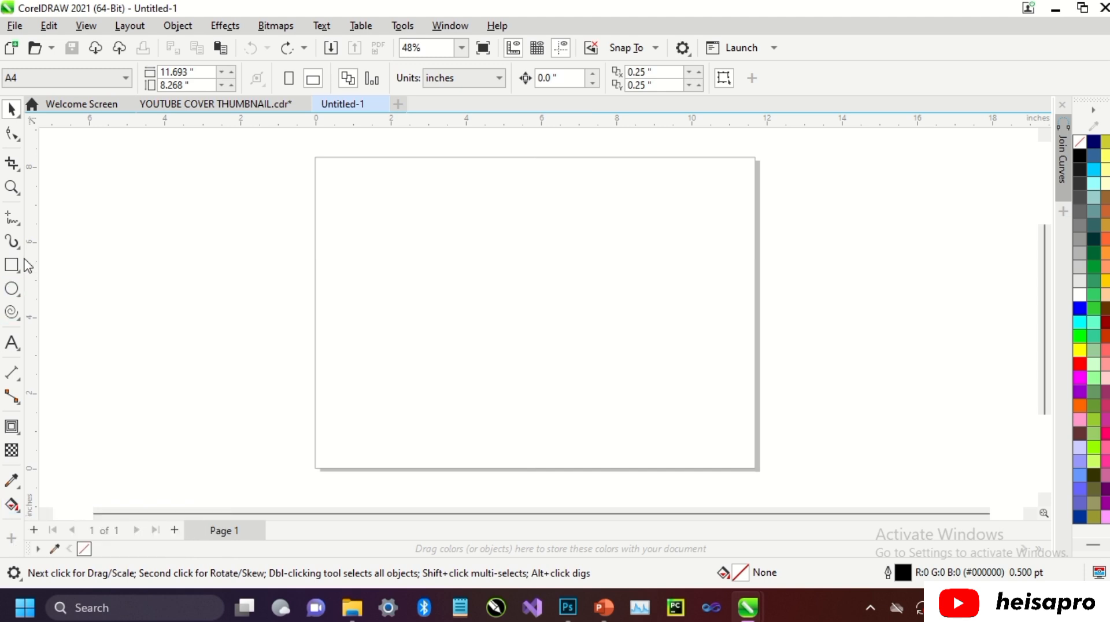
Draw a rectangle about 4.67 by 2.61 inches in the upper part of the page and give it a uniform red fill (#E30C0C)
left_click(12, 265)
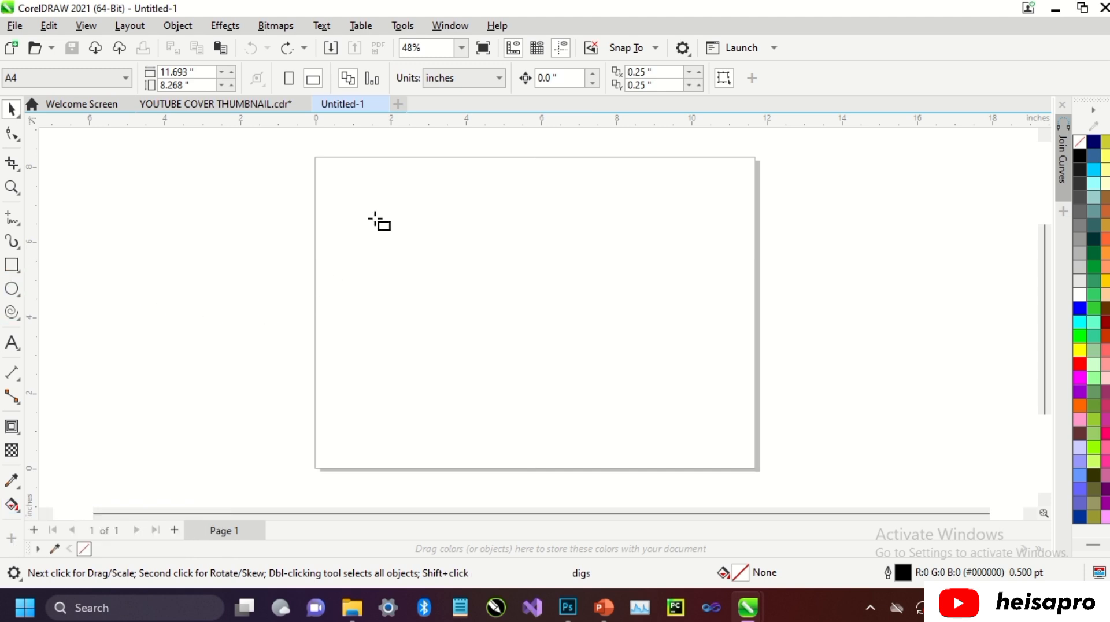
left_click_drag(383, 217, 559, 315)
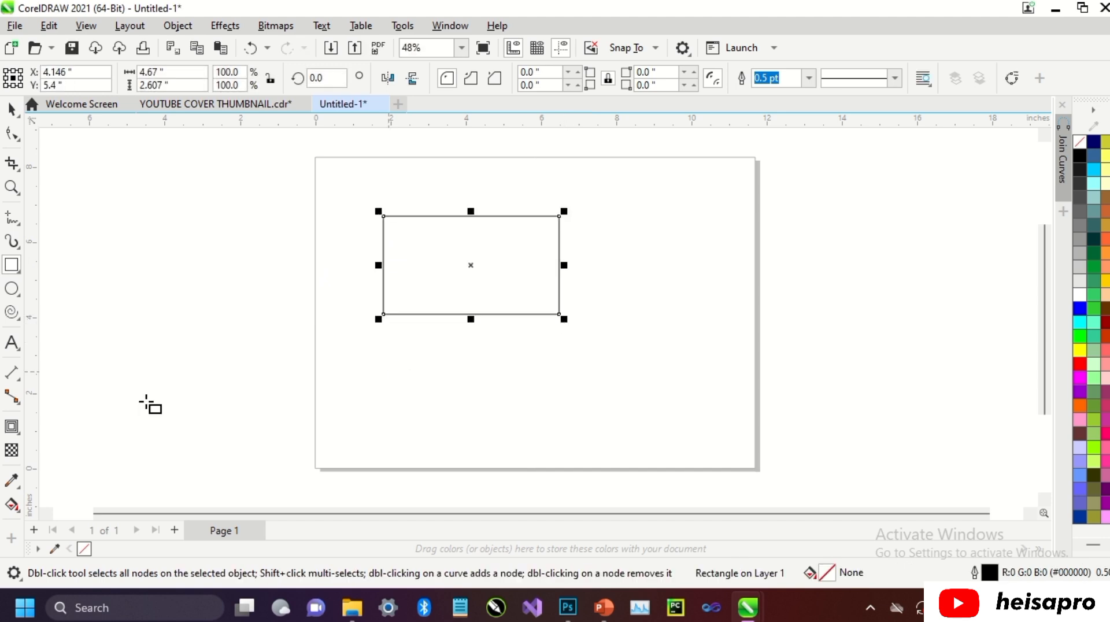
left_click(12, 504)
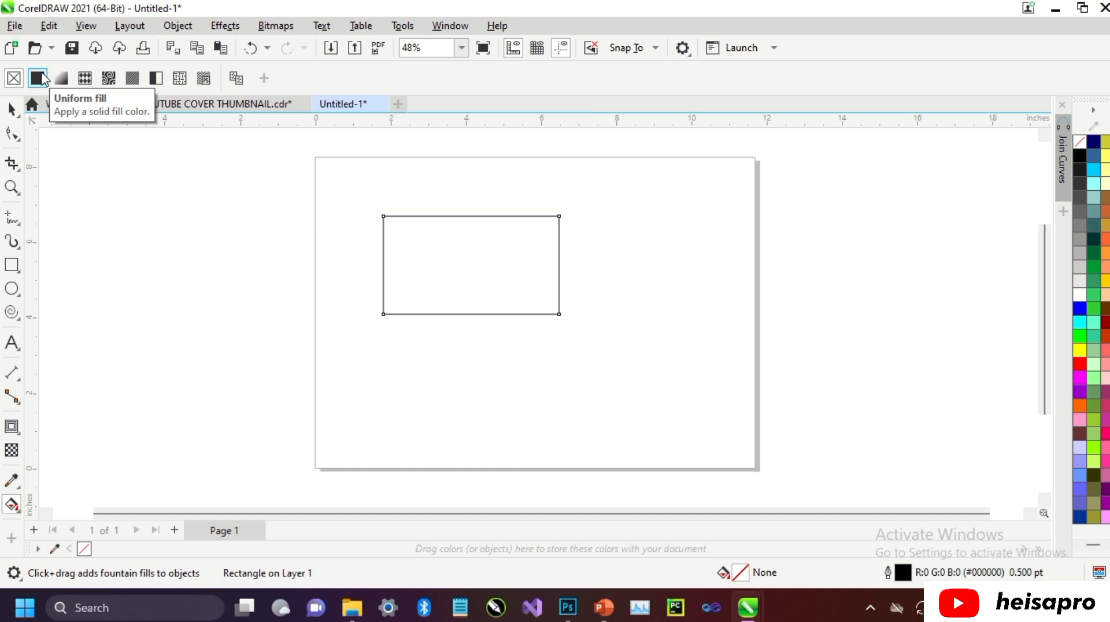
left_click(41, 79)
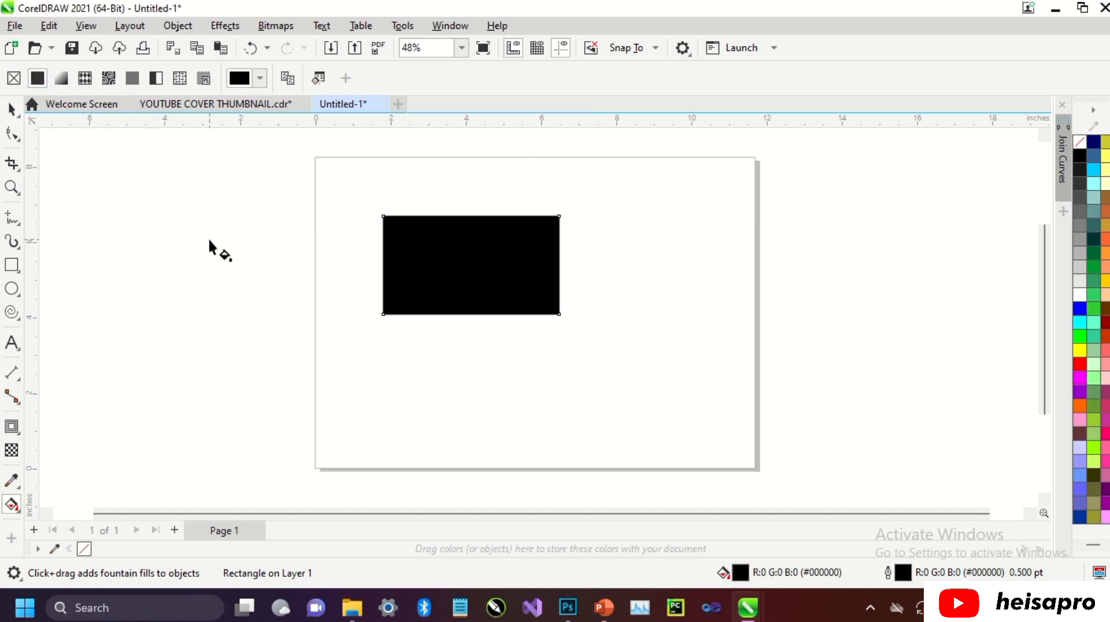
left_click(260, 79)
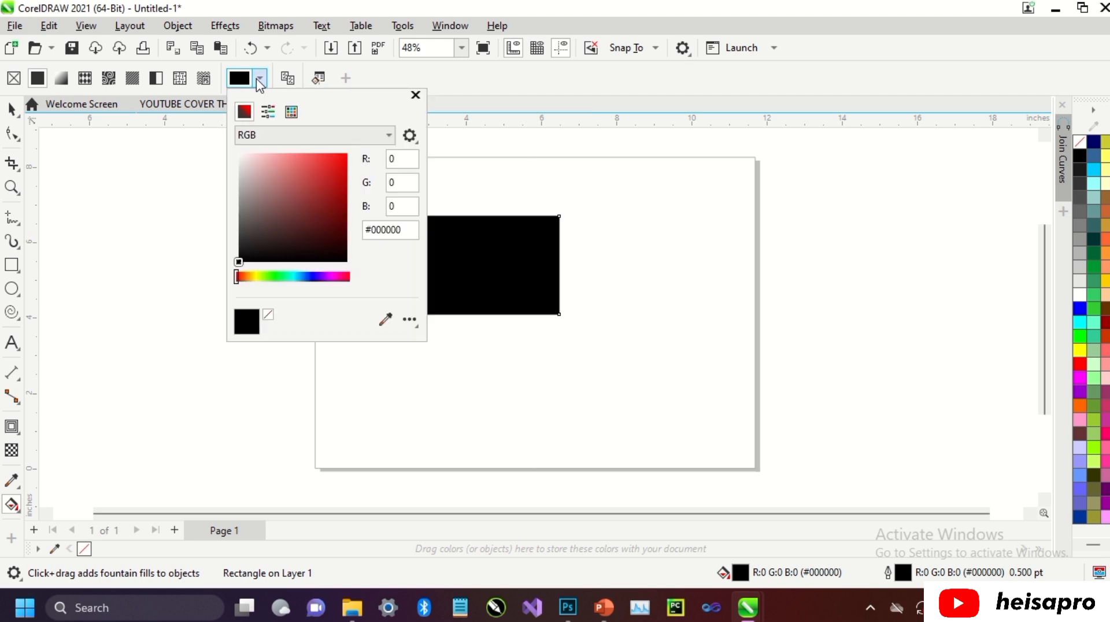
left_click(341, 166)
left_click(466, 189)
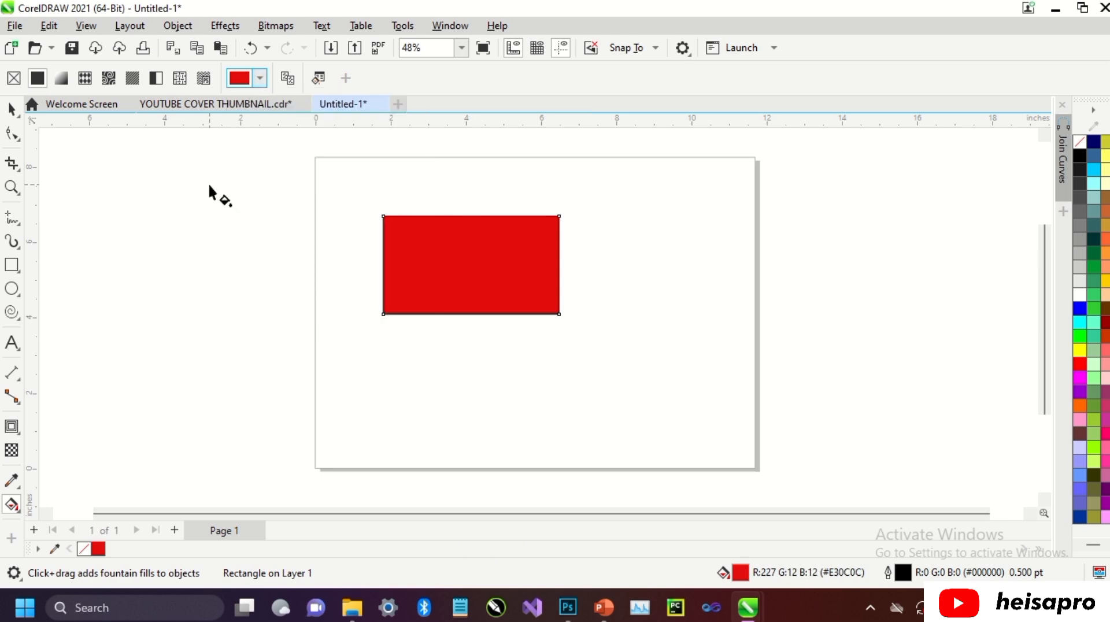
Replace the rectangle's solid fill with a linear fountain fill and recolour its start node green
left_click(65, 79)
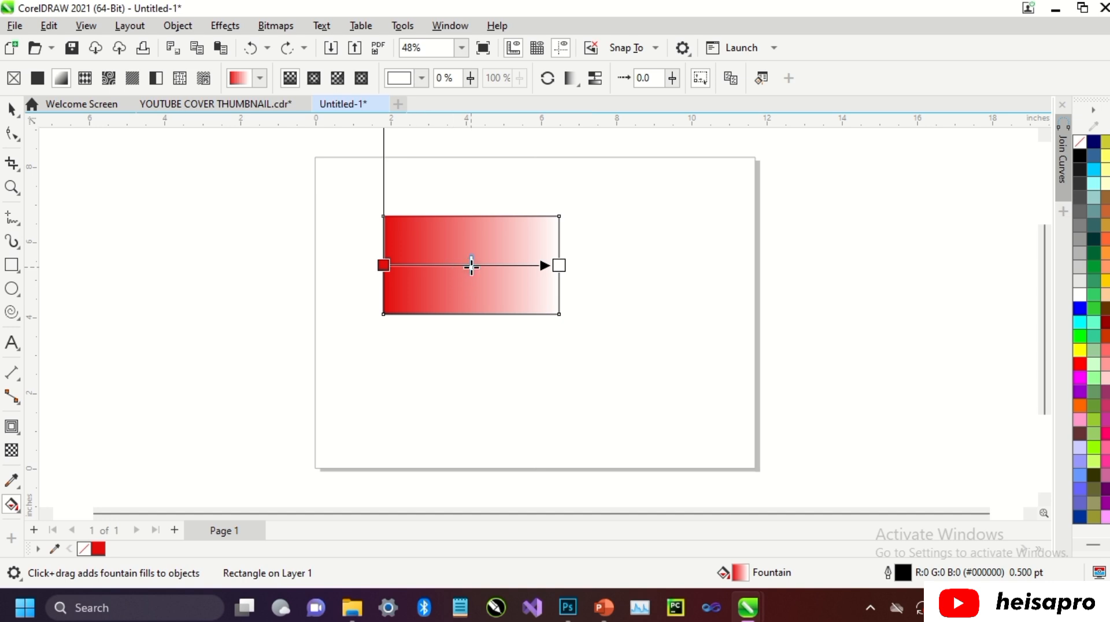
mouse_move(471, 266)
left_mouse_down()
mouse_move(443, 266)
mouse_move(463, 272)
left_mouse_up()
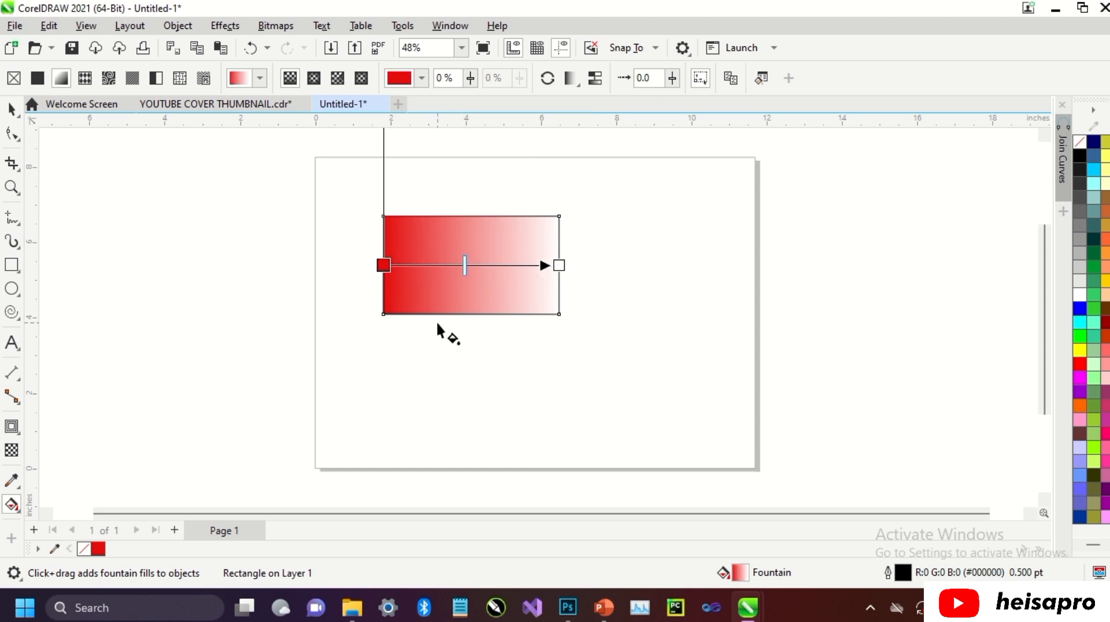
left_click(382, 265)
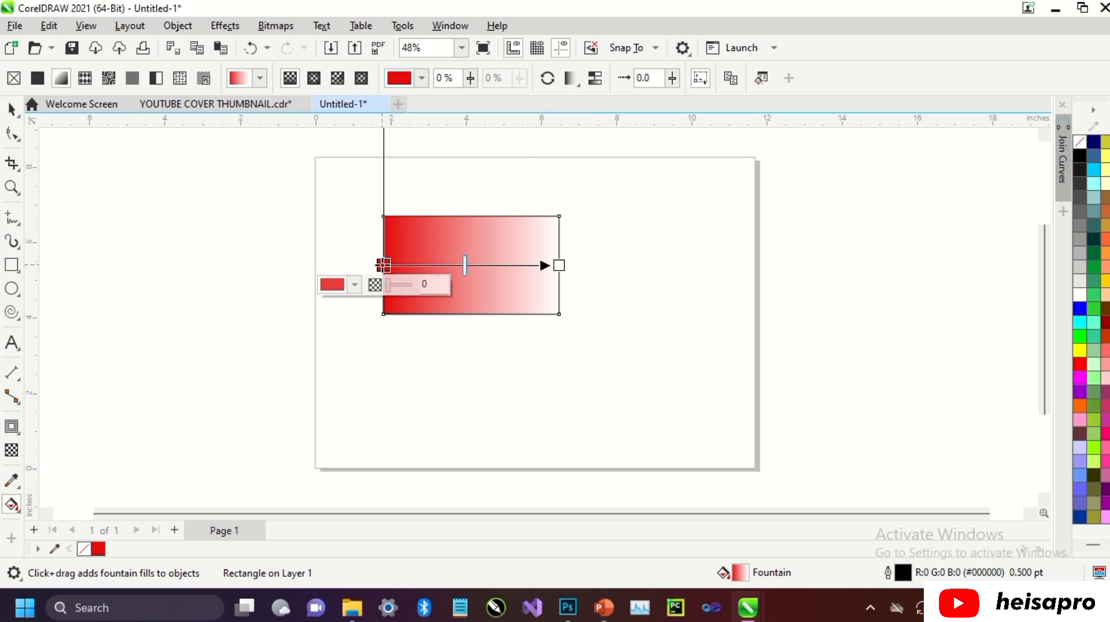
left_click(355, 284)
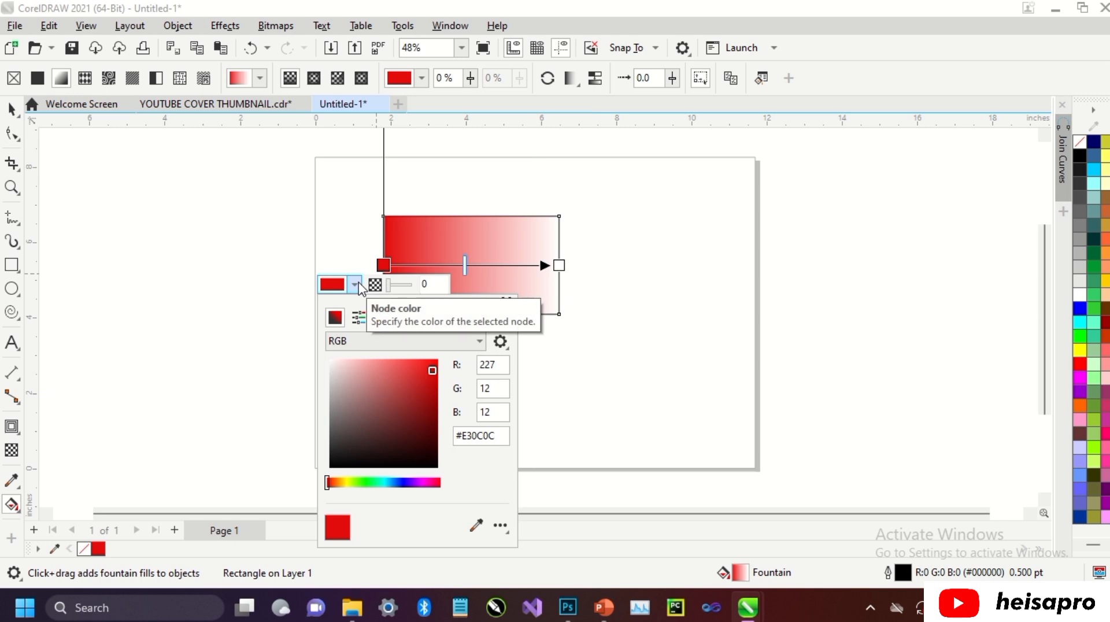
left_click(356, 482)
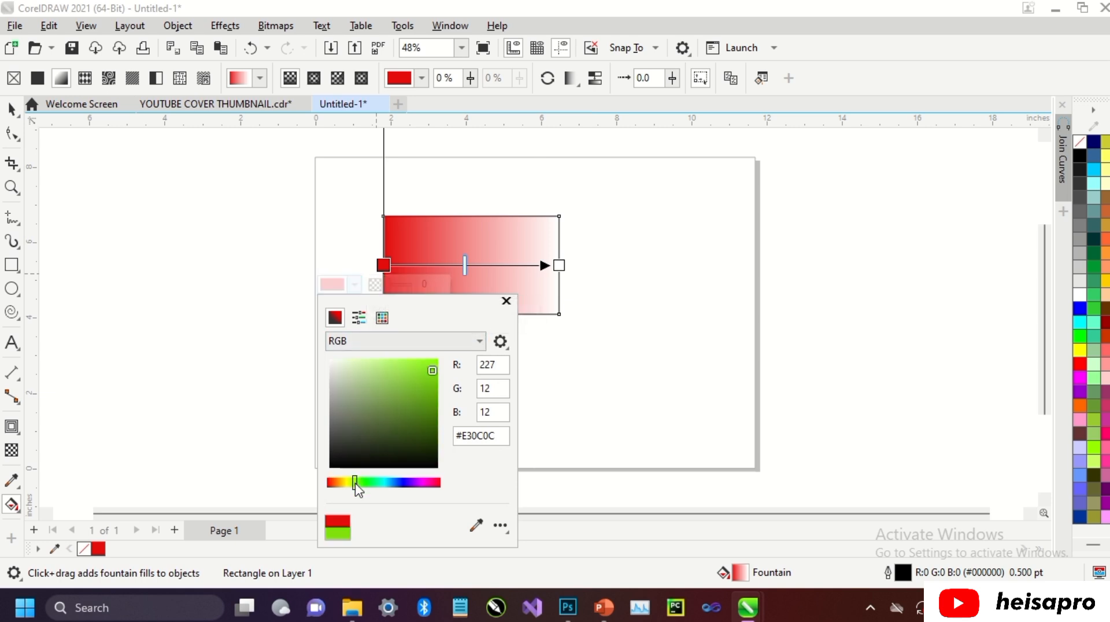
left_click(358, 483)
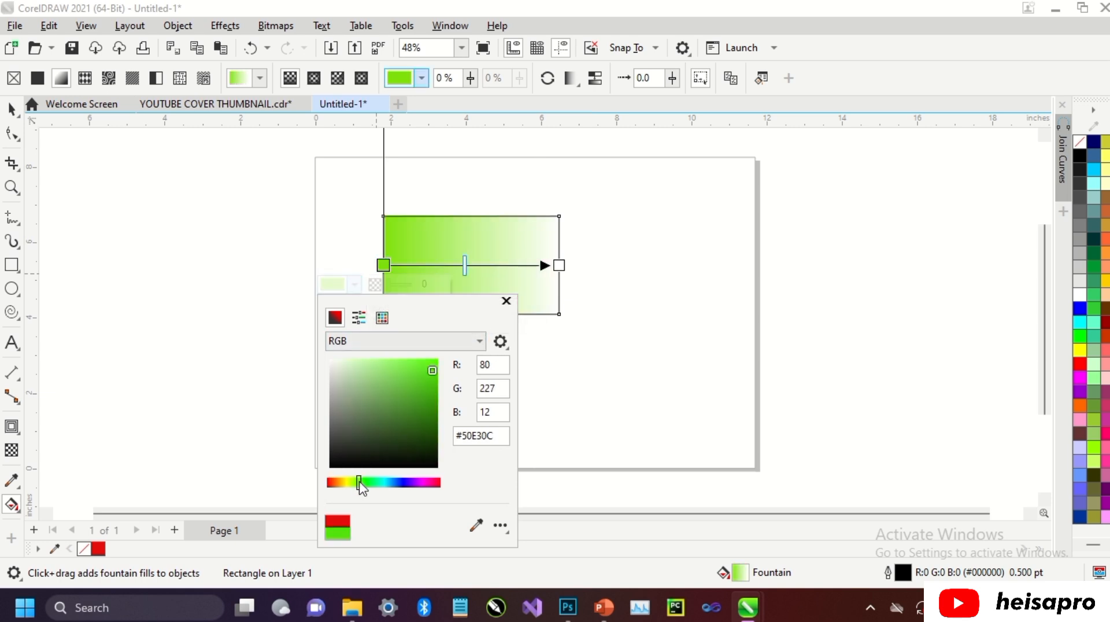
left_click(439, 385)
left_click(584, 352)
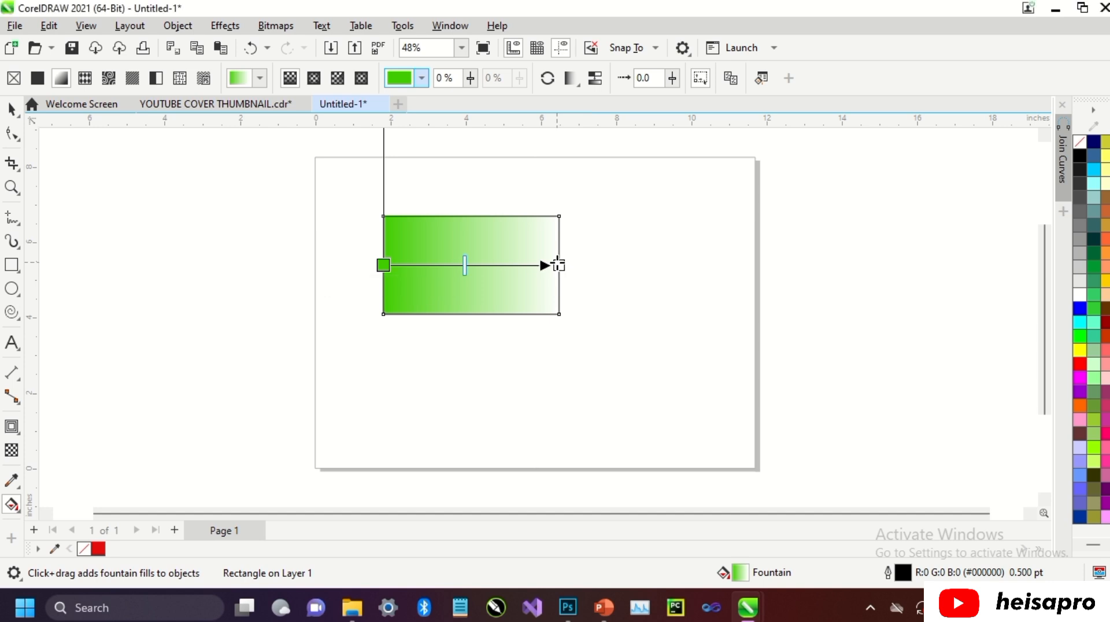
Set the colour of the fountain fill's end node to dark green
left_click(558, 264)
left_click(529, 284)
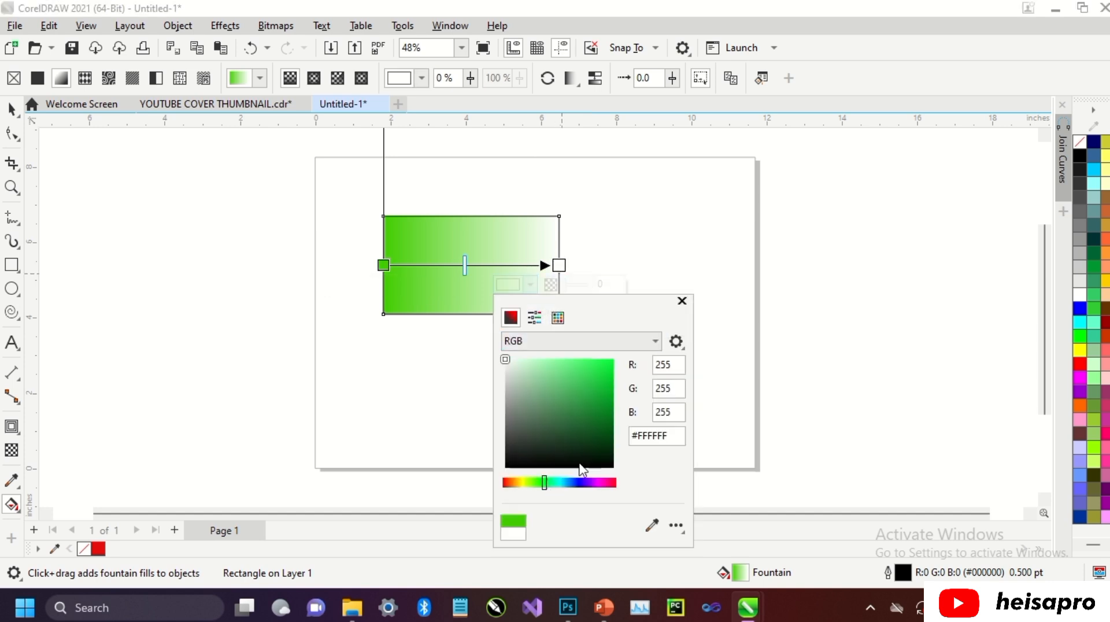
left_click(612, 436)
left_click(638, 273)
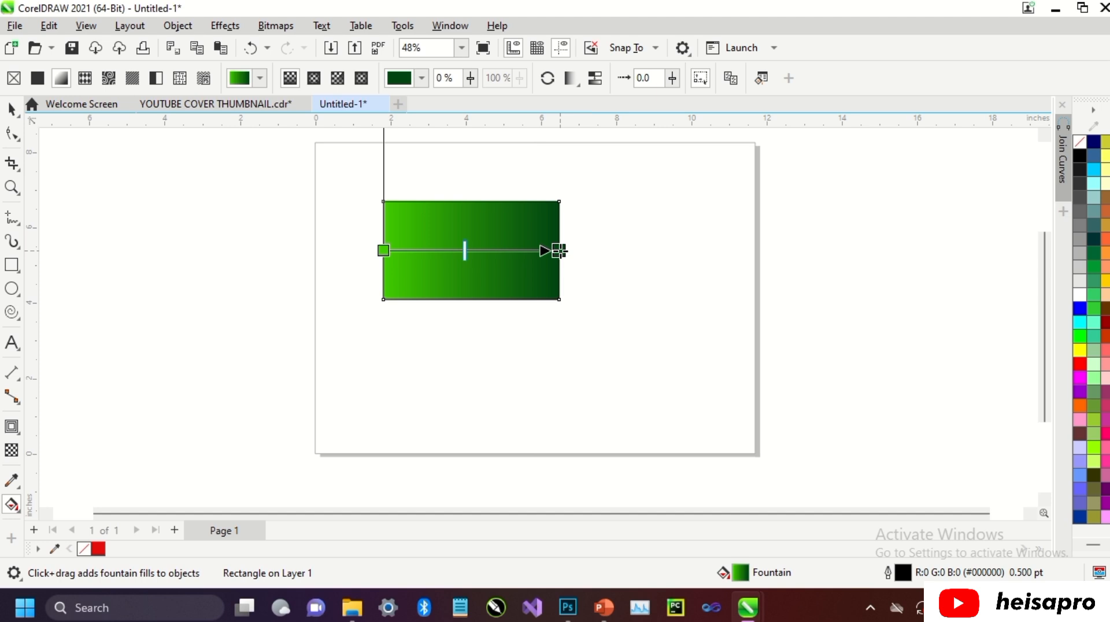
Tilt and skew the gradient by moving its start, end and skew handles, and bring them back to a nearly horizontal blend
left_click_drag(559, 250, 589, 278)
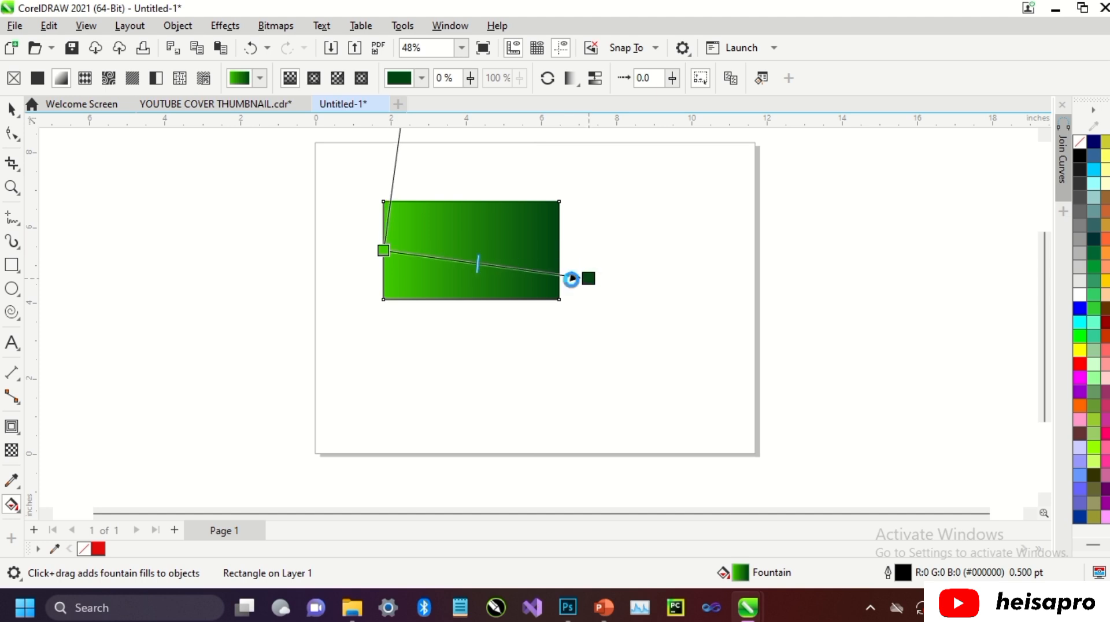
left_click_drag(383, 249, 427, 335)
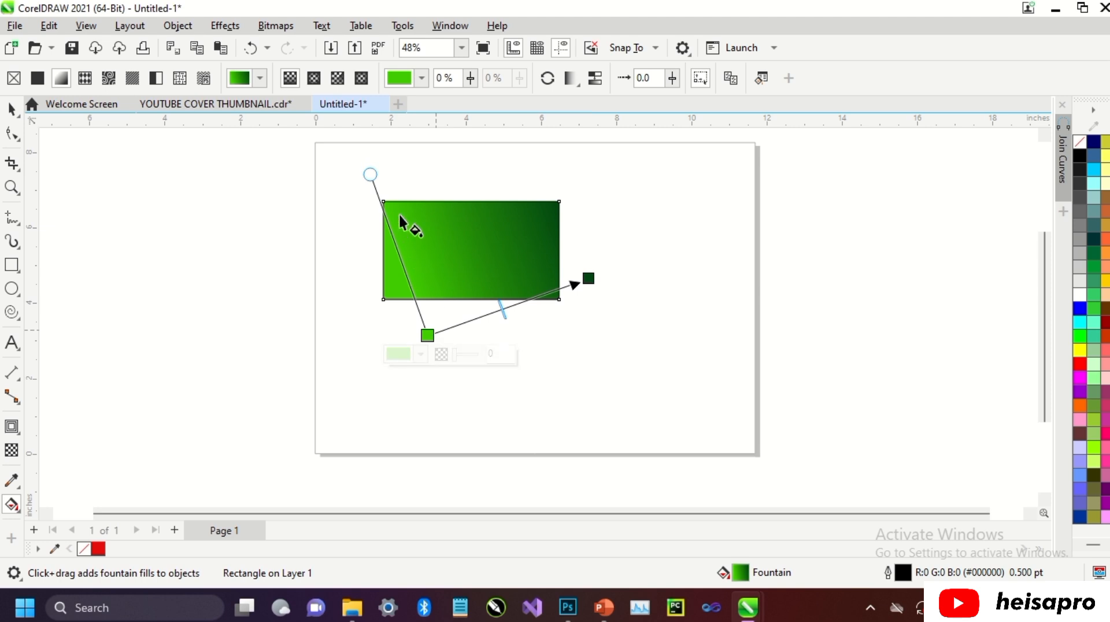
left_click_drag(370, 174, 463, 223)
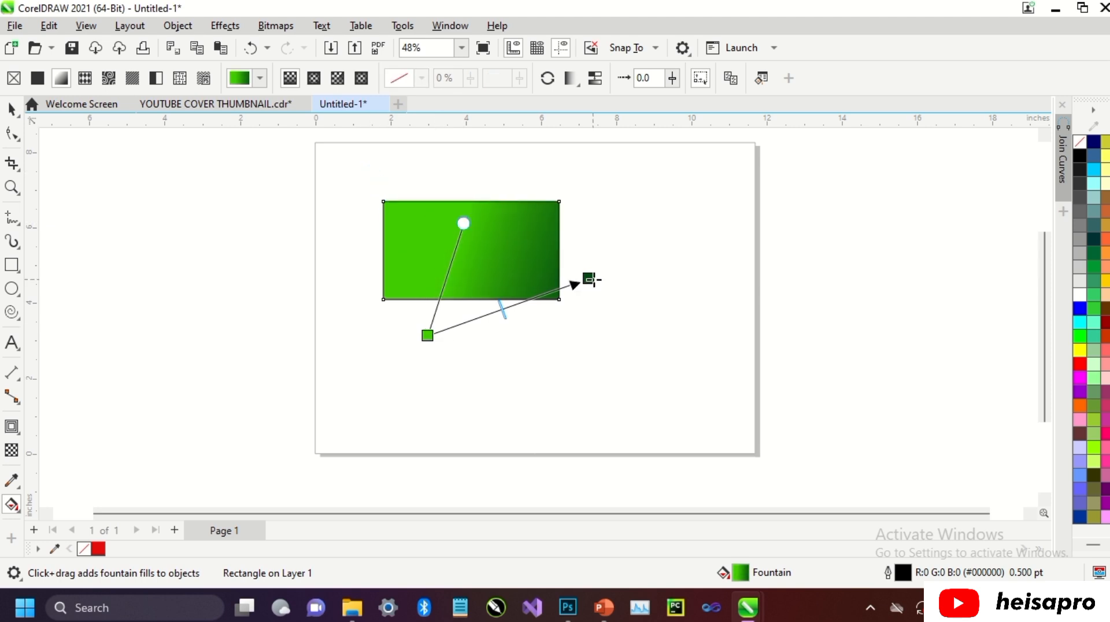
left_click_drag(587, 278, 558, 280)
left_click_drag(427, 335, 383, 256)
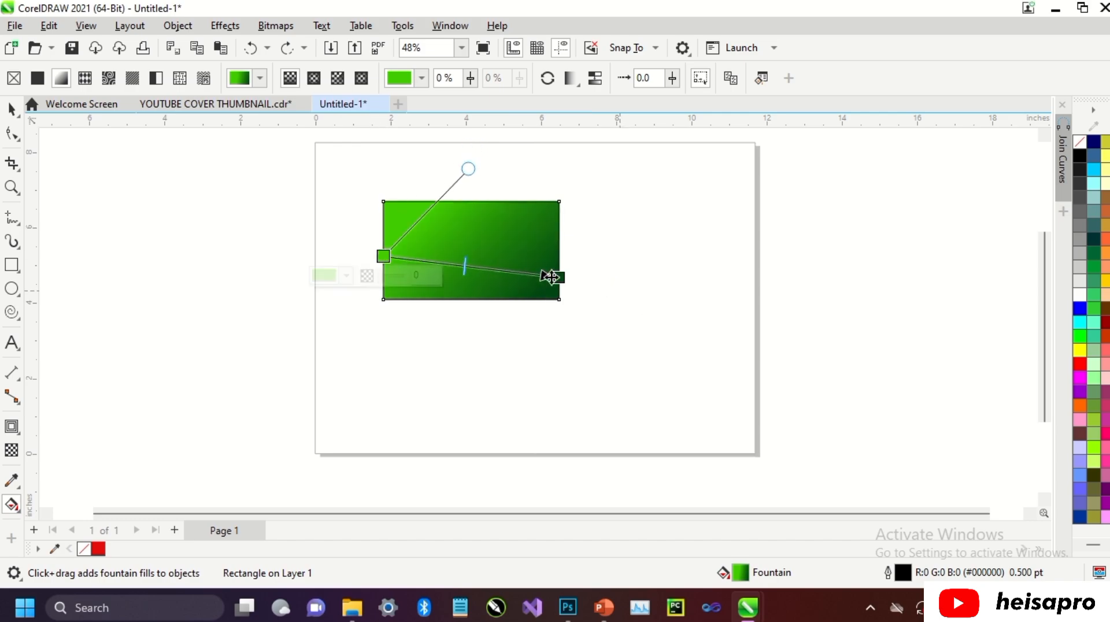
left_click_drag(457, 161, 379, 160)
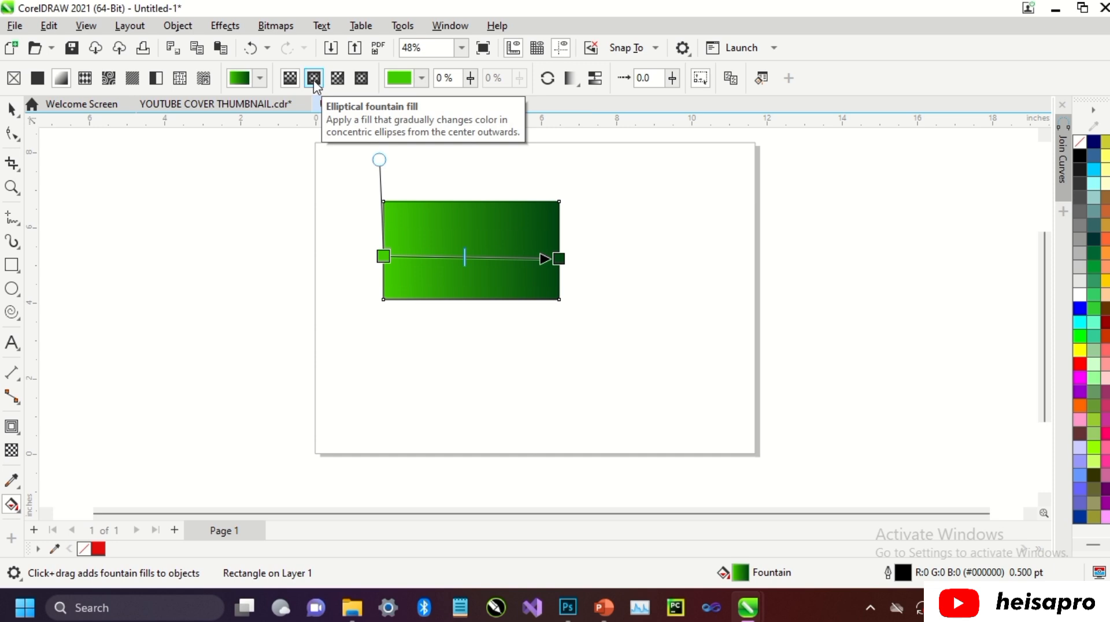
Switch the fountain fill to elliptical and resize and reposition its ellipse around the rectangle's centre
left_click(314, 79)
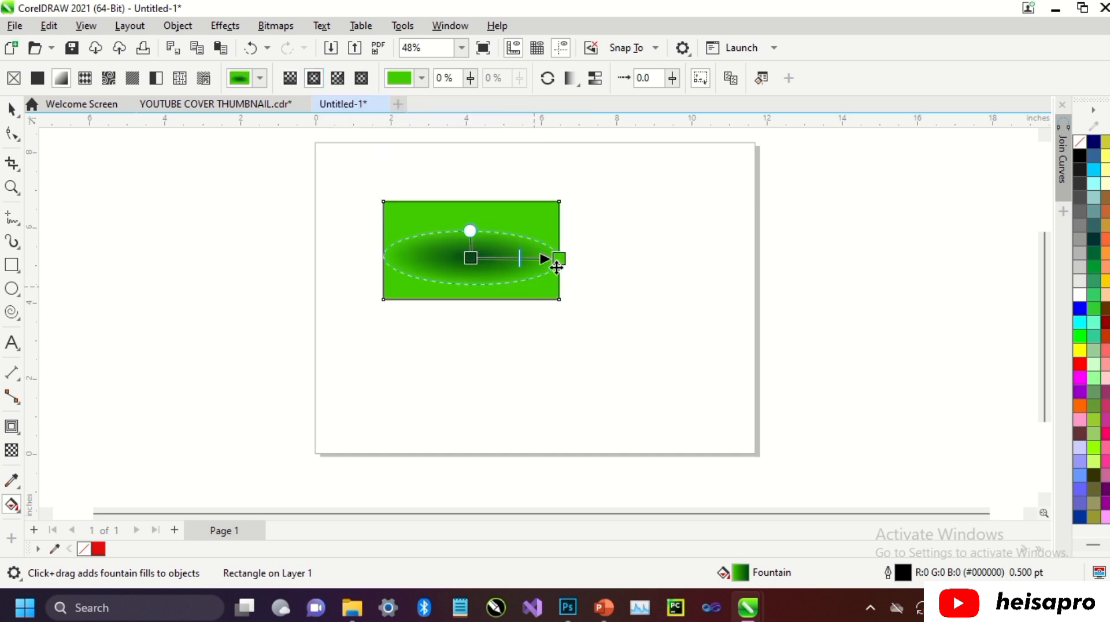
left_click_drag(558, 260, 496, 186)
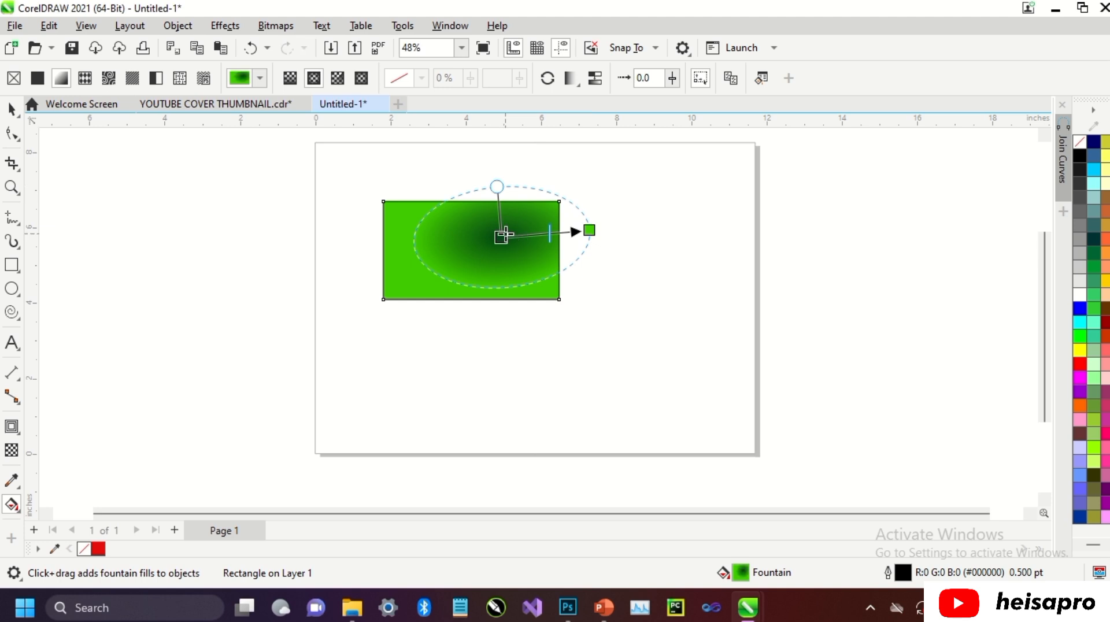
mouse_move(504, 235)
left_mouse_down()
mouse_move(481, 240)
mouse_move(496, 239)
left_mouse_up()
left_click_drag(589, 230, 506, 223)
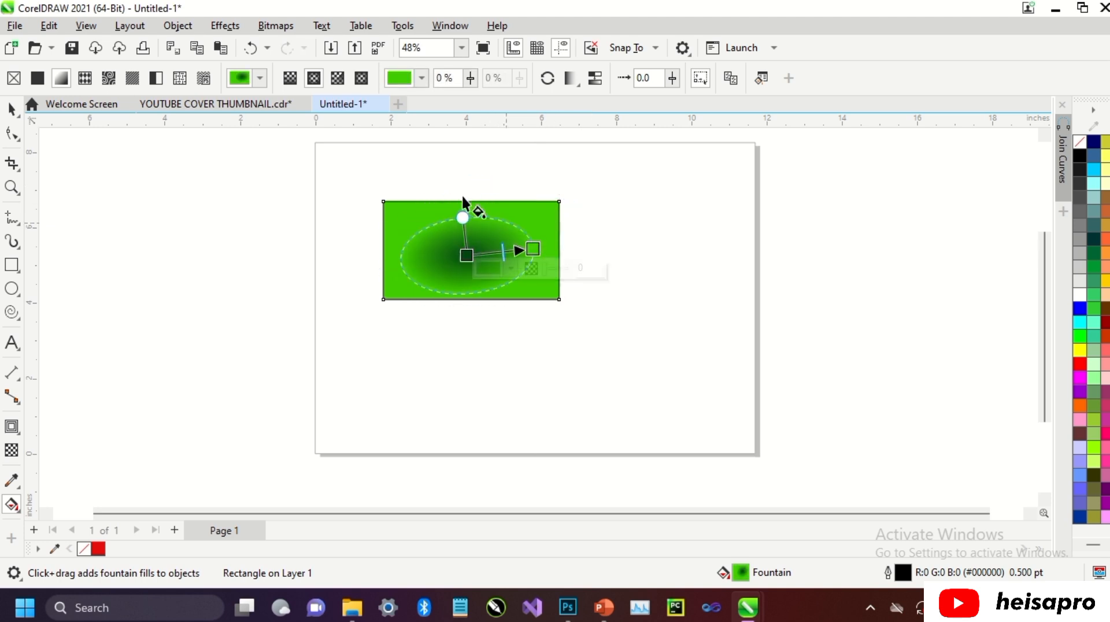
Try the conical and rectangular fountain fill types on the rectangle, shrinking the conical handle and enlarging the rectangular one
left_click(338, 79)
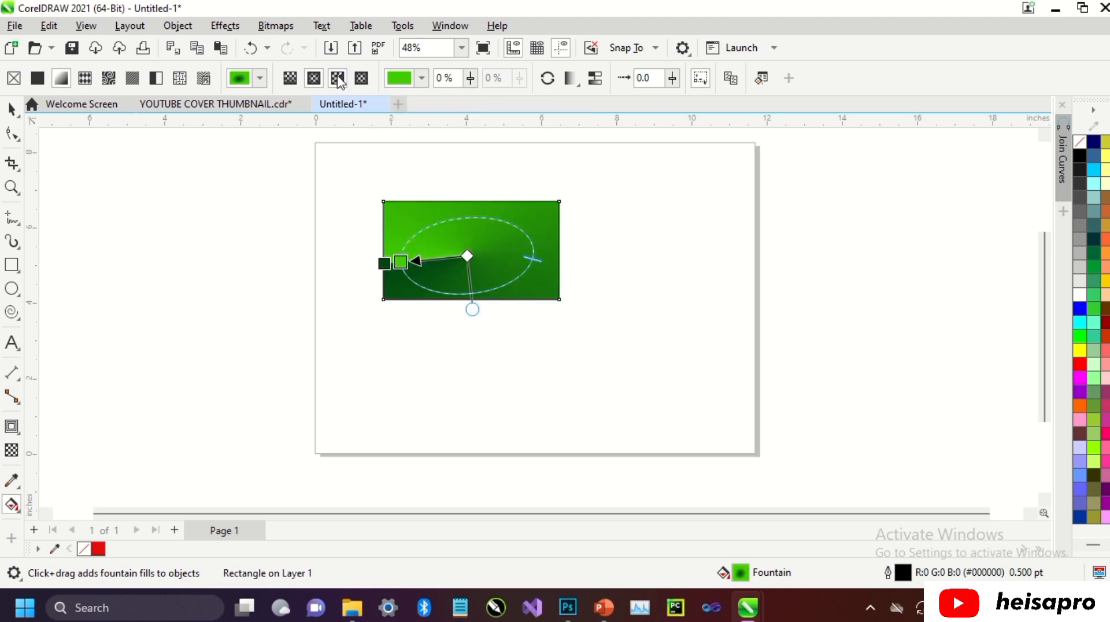
left_click_drag(398, 262, 414, 257)
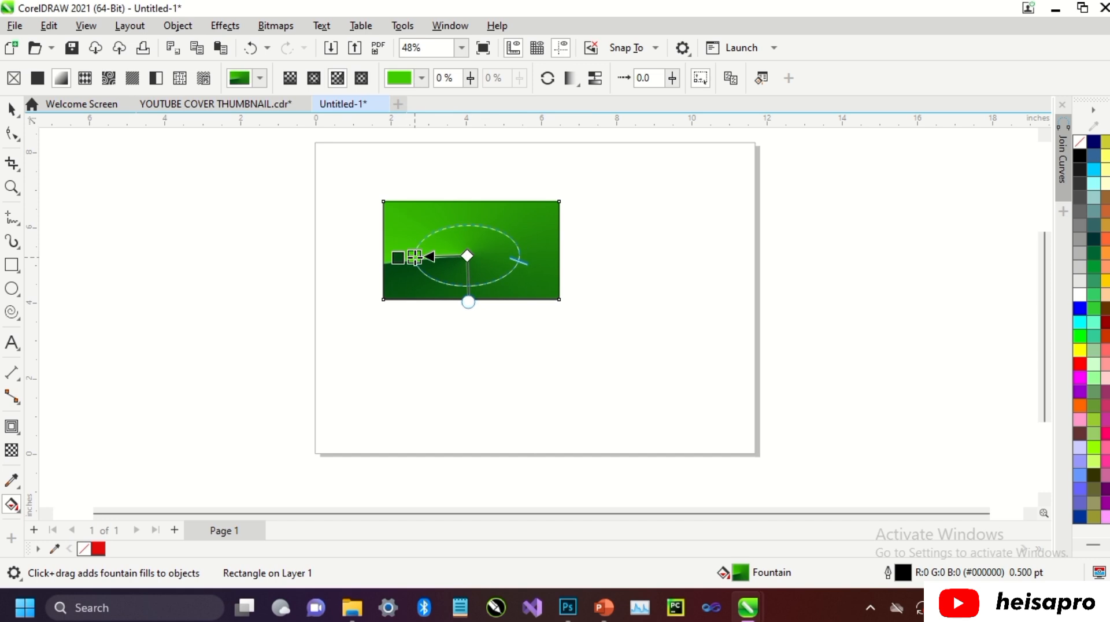
left_click(362, 79)
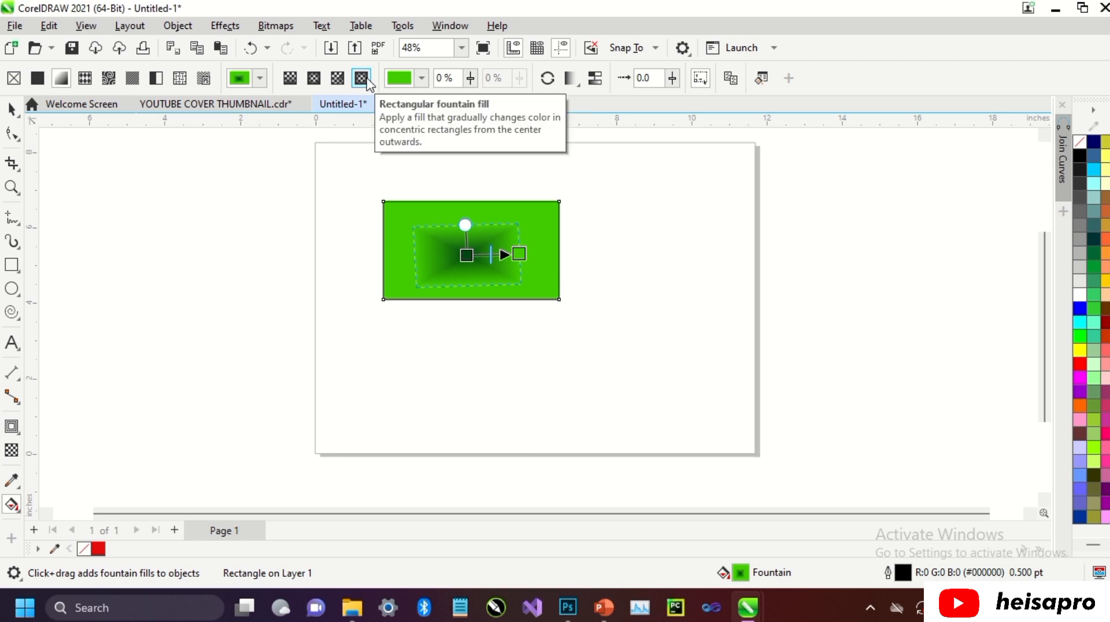
left_click_drag(518, 254, 538, 250)
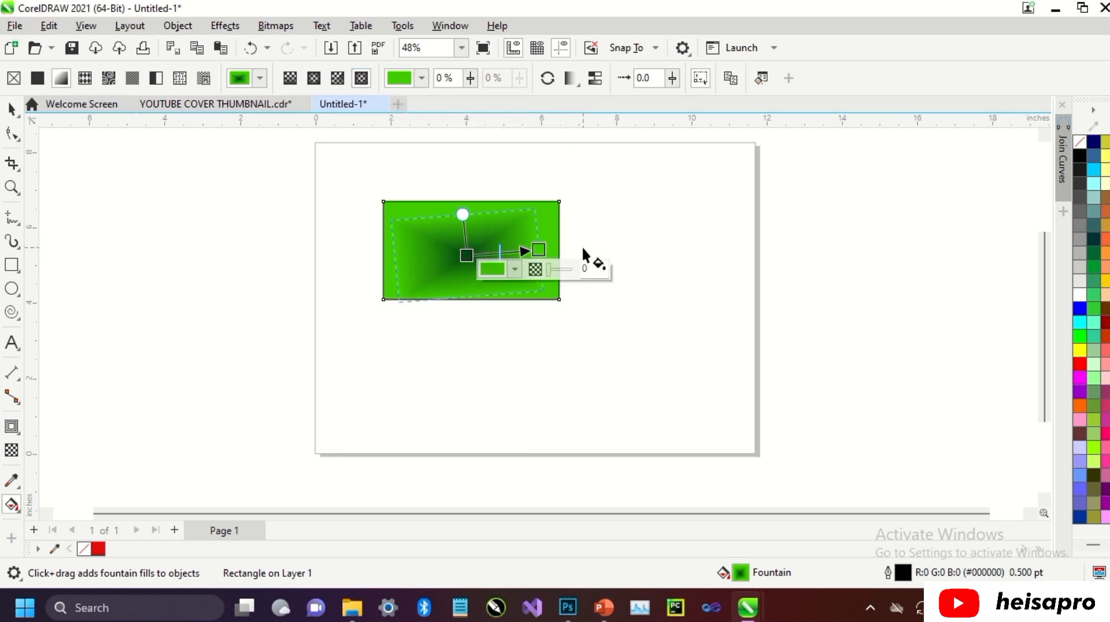
Return the fountain fill to linear and add an intermediate yellow node (#CDD40B) at 29% along the gradient
left_click(296, 81)
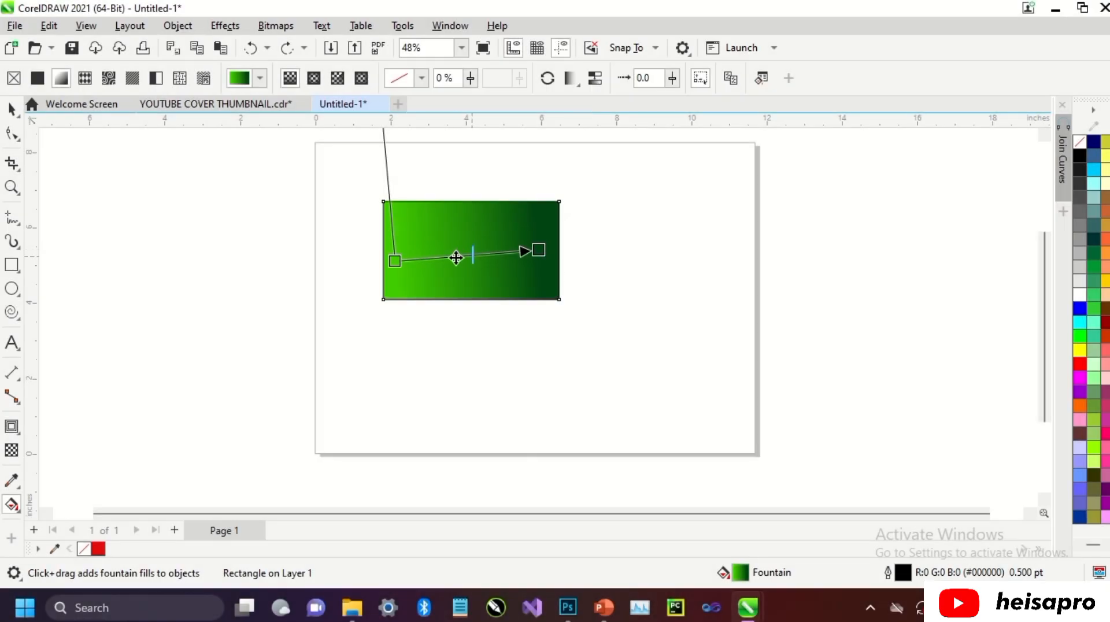
double_click(437, 259)
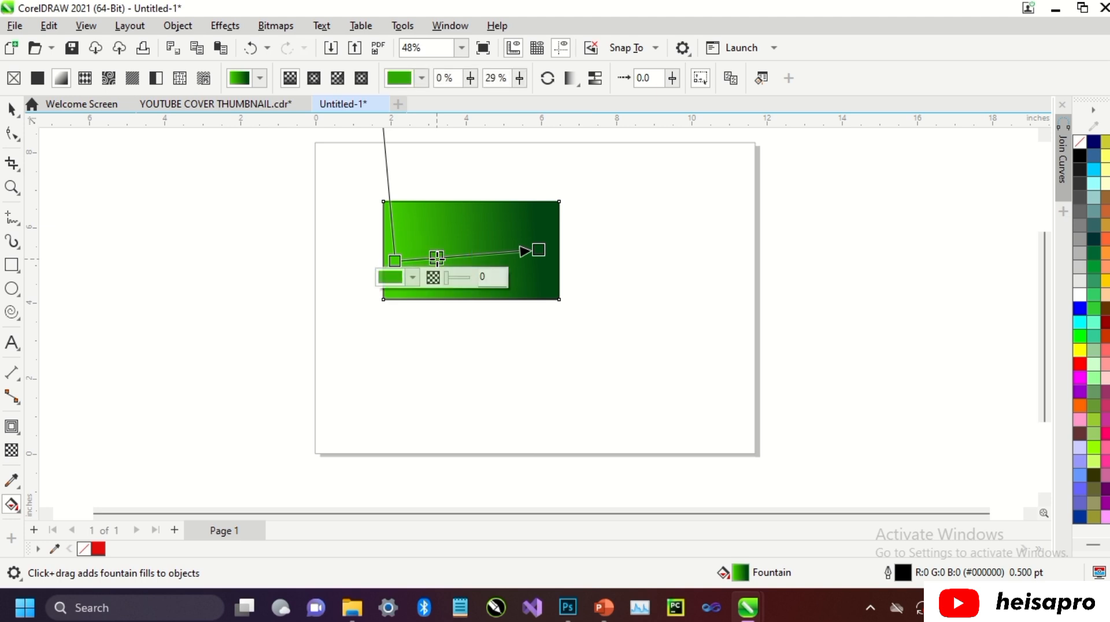
left_click(413, 277)
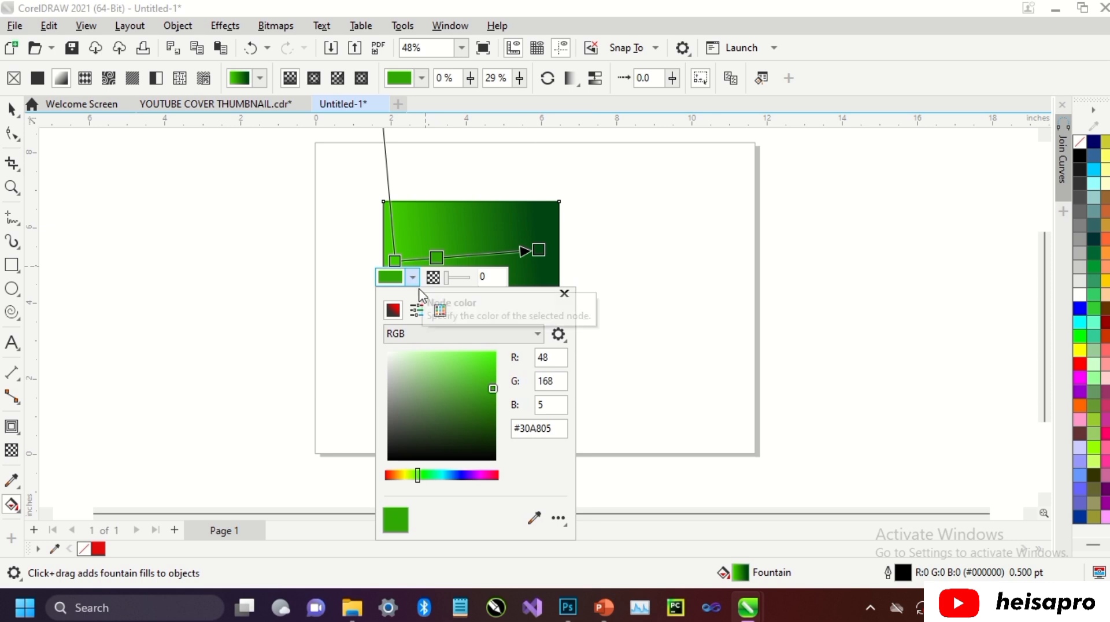
left_click_drag(418, 475, 405, 475)
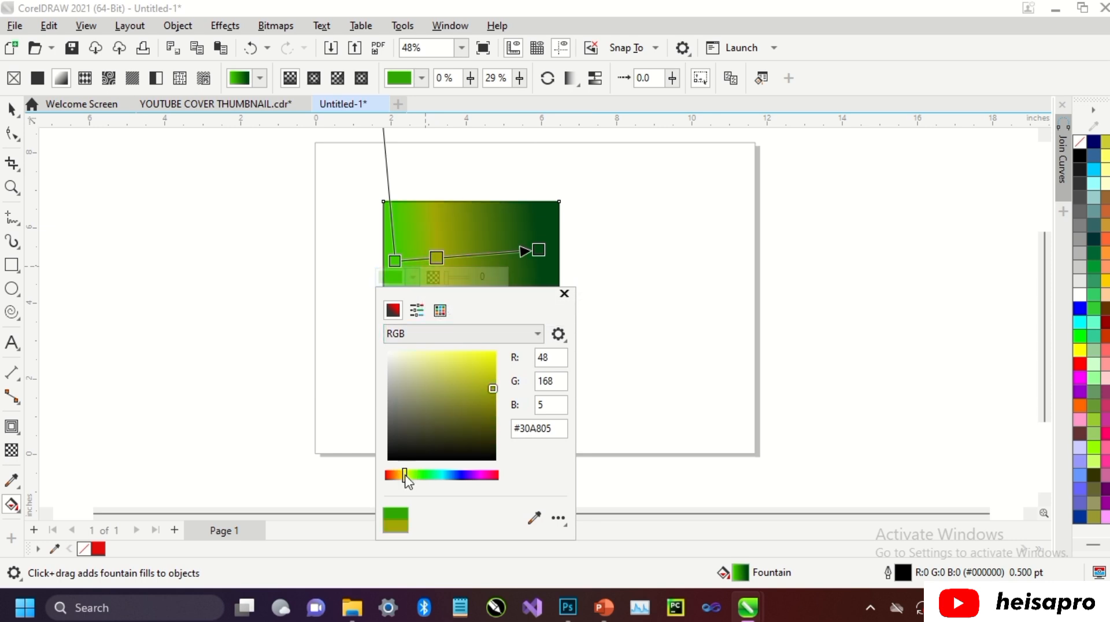
left_click(491, 359)
left_click(492, 368)
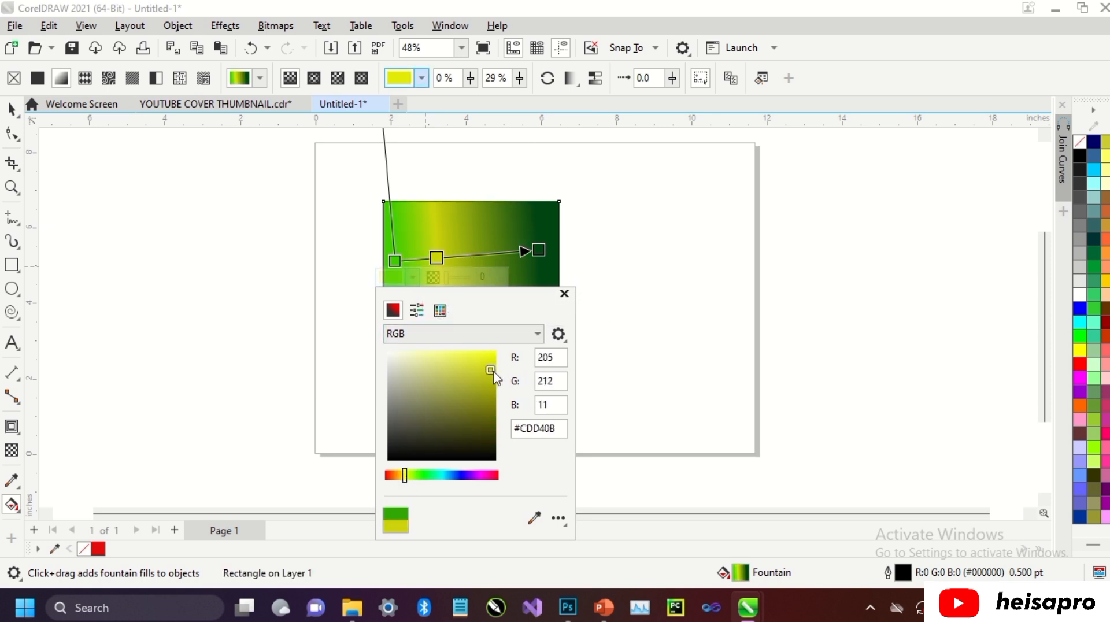
Shift the yellow node to 53% along the gradient and extend the start and end nodes slightly beyond the rectangle's sides
left_click_drag(538, 250, 574, 243)
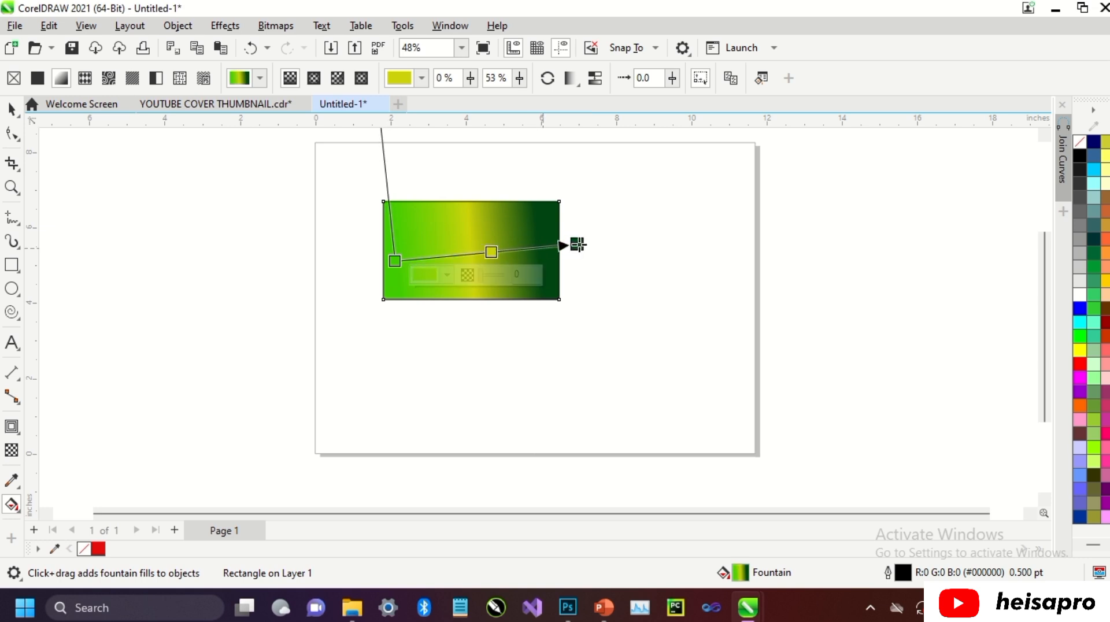
left_click_drag(394, 261, 366, 265)
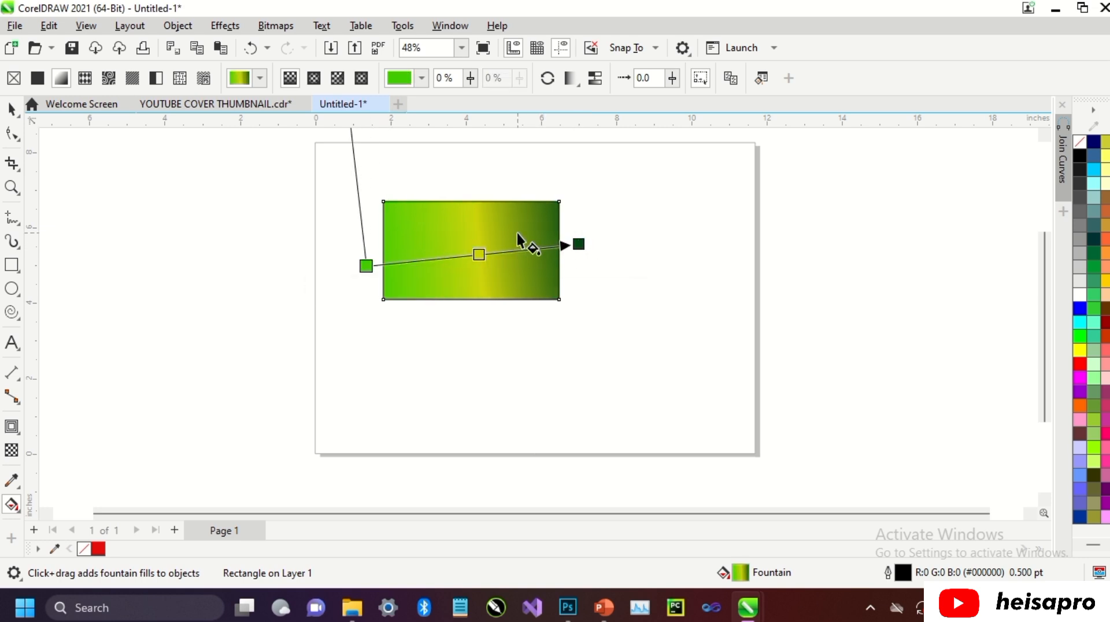
Review the fountain fill's settings in the Edit Fill dialog, accept them unchanged and remove the rectangle's fill
left_click(760, 82)
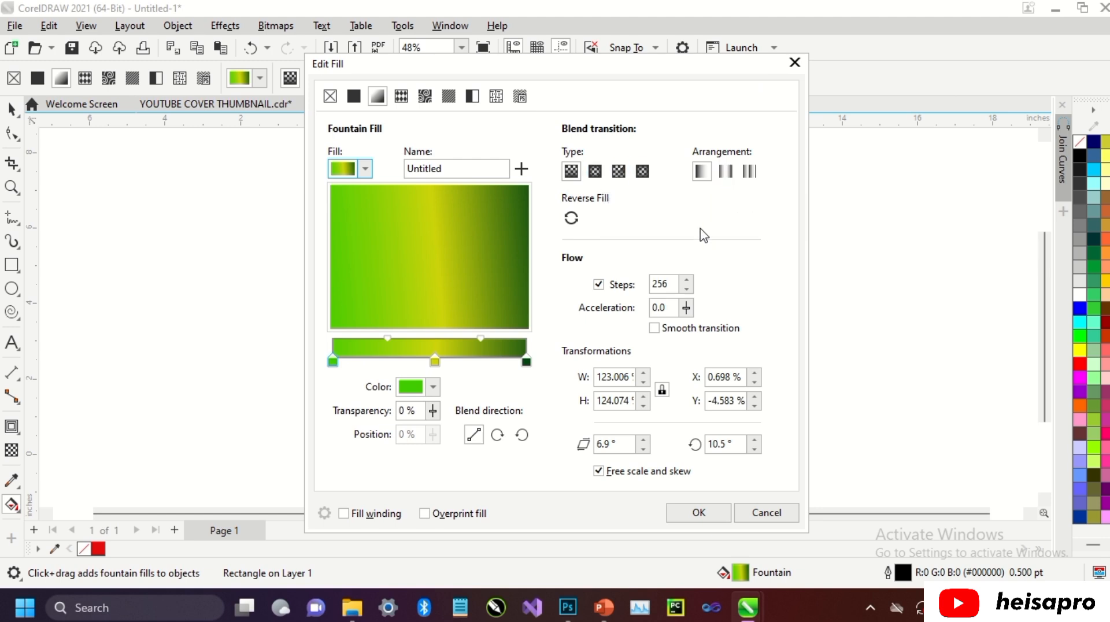
left_click(697, 513)
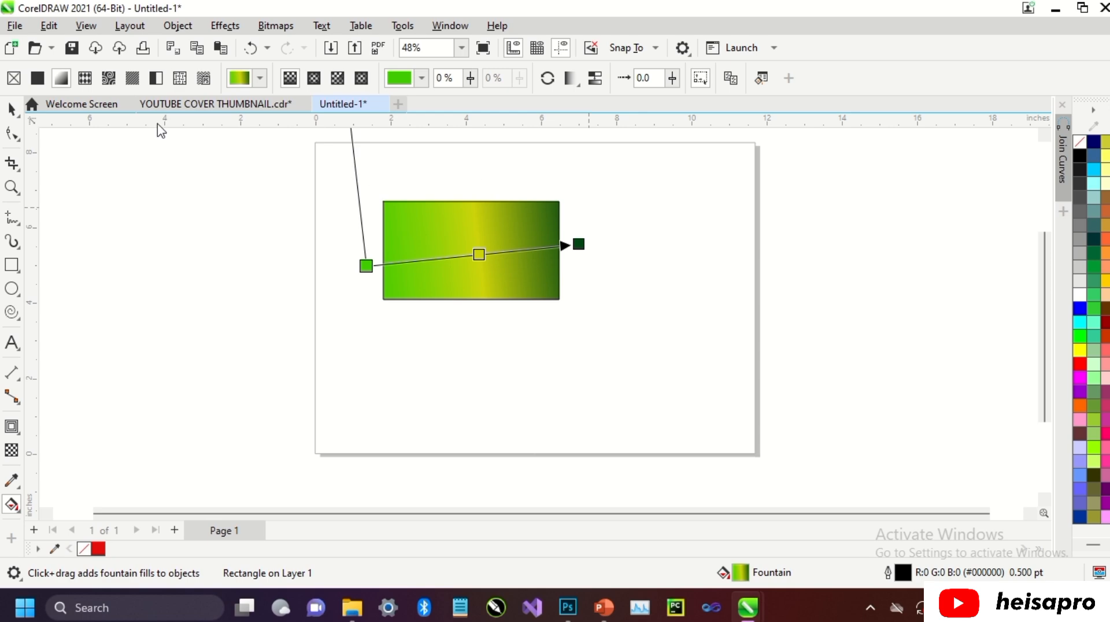
left_click(13, 79)
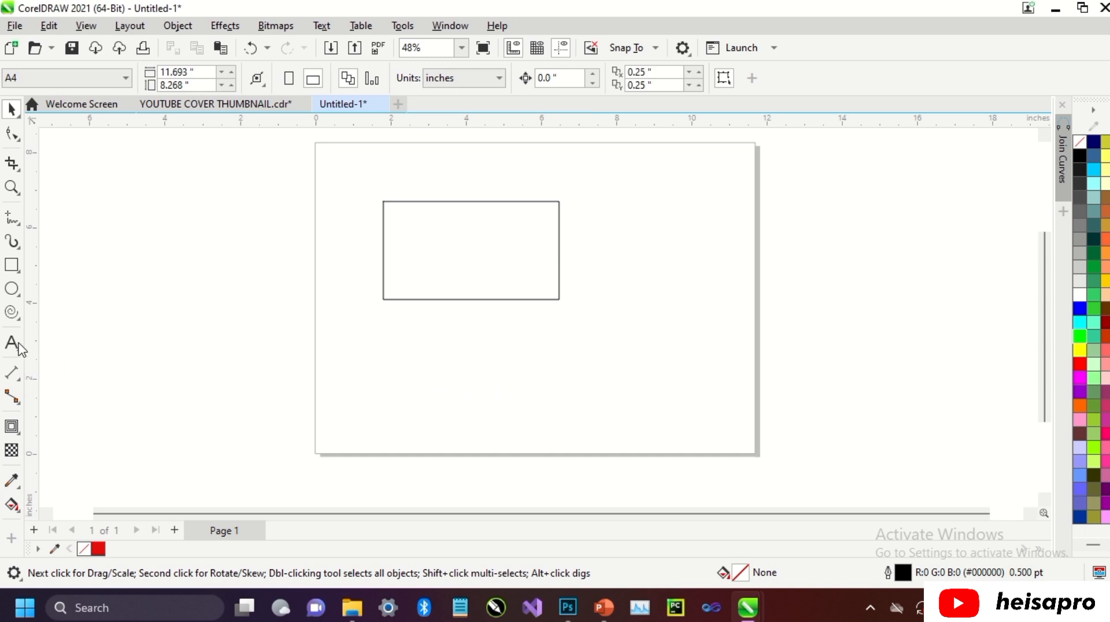
Add the text INTERACTIVE below the rectangle and enlarge it to about 62 pt
left_click(13, 343)
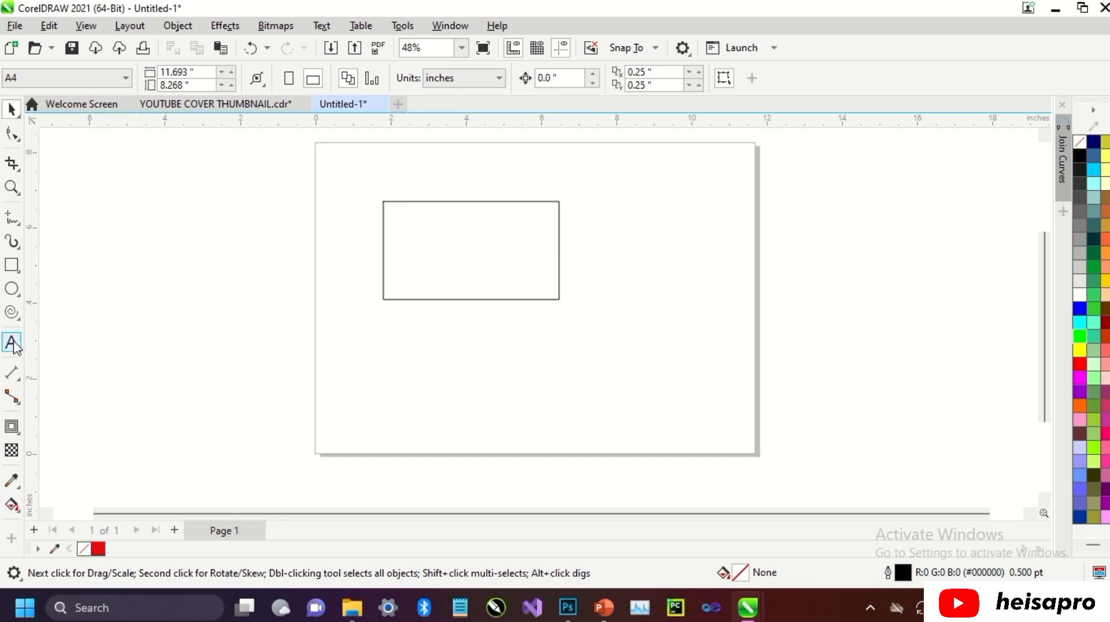
left_click(400, 354)
type("I")
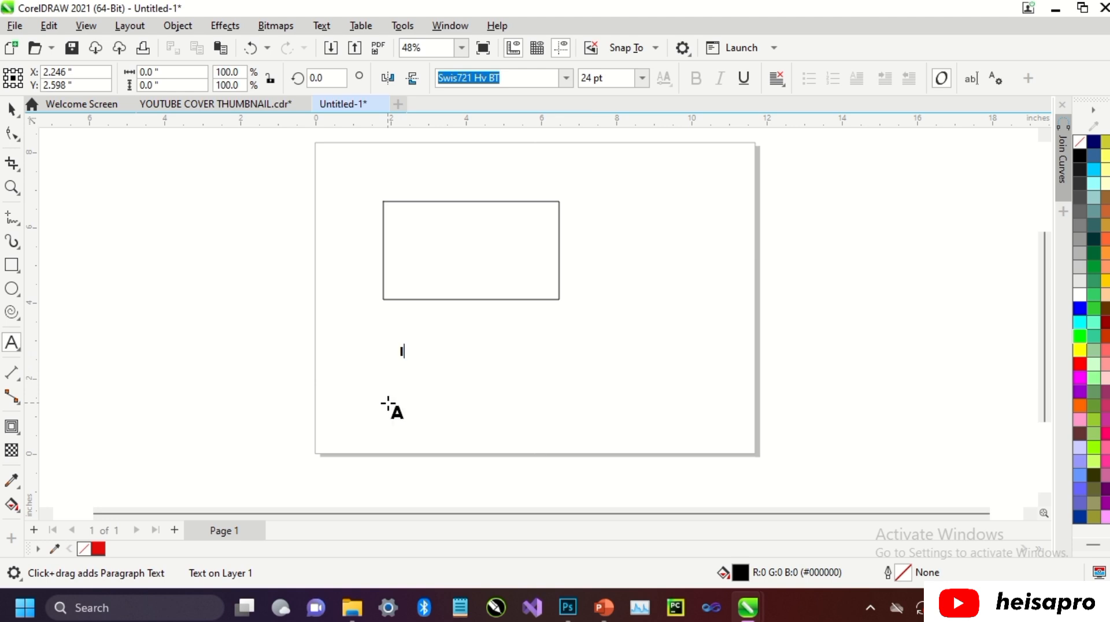
type("NTERA")
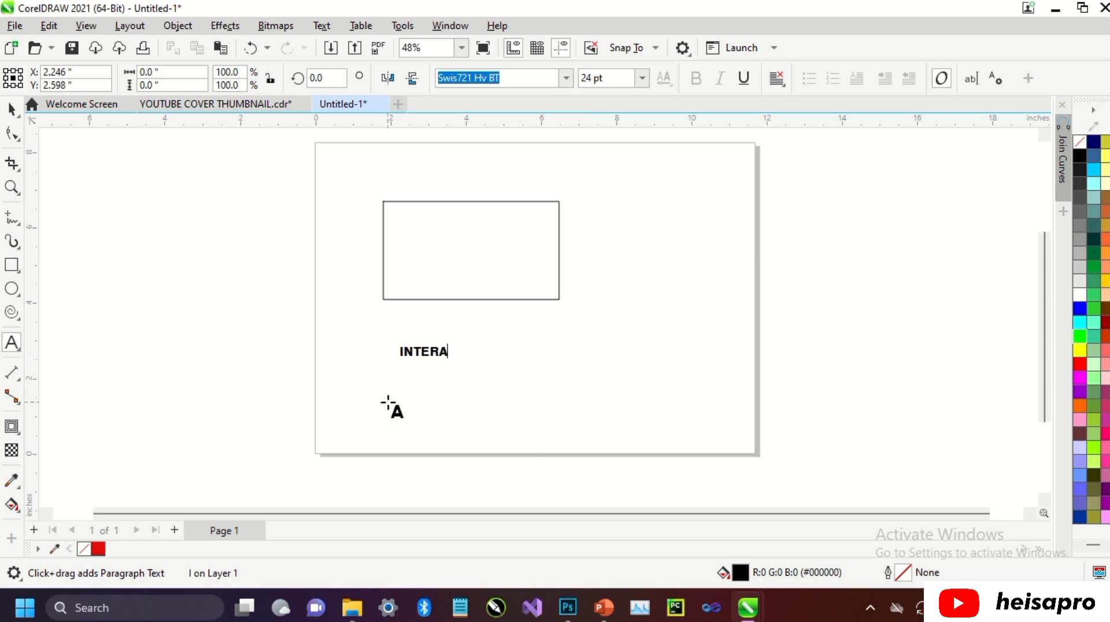
type("CTIVE")
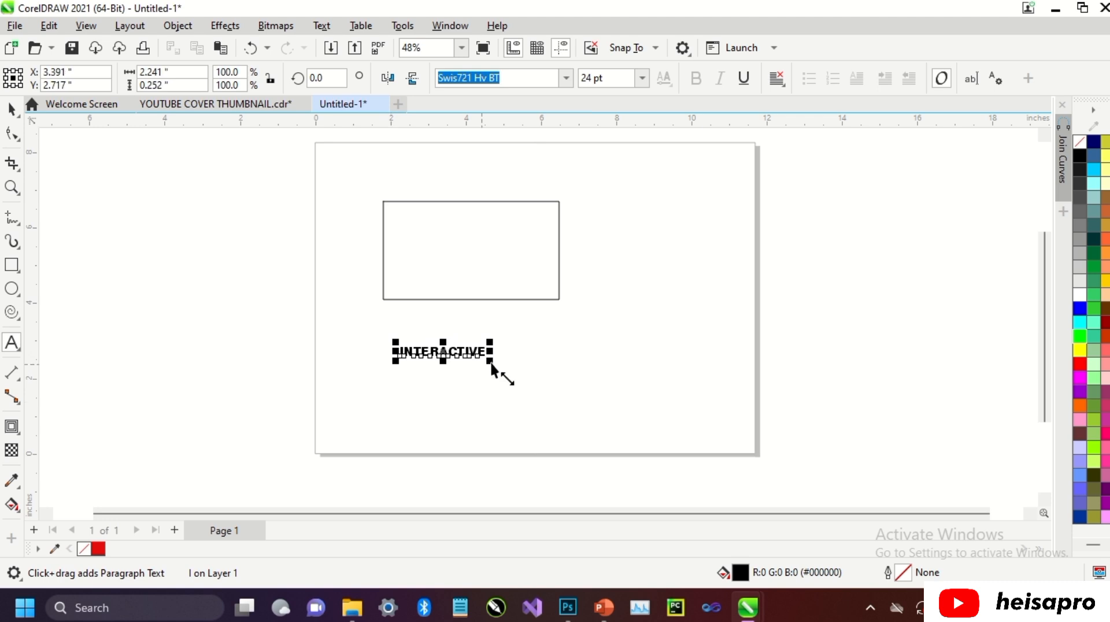
left_click_drag(490, 363, 622, 404)
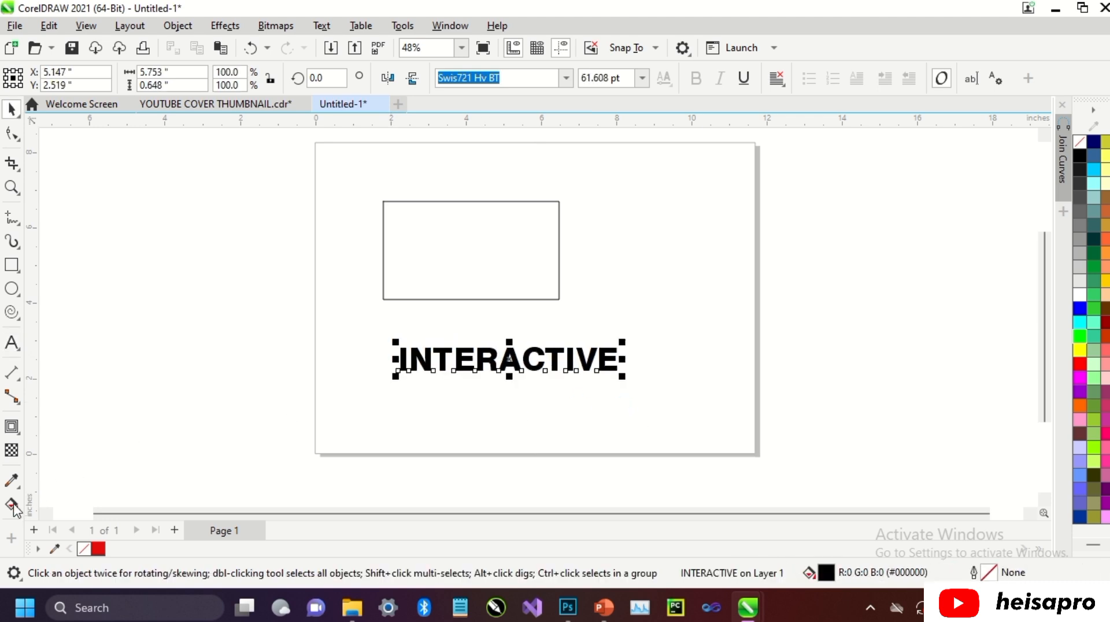
Apply a linear fountain fill to the text with an orange start node and a bright green end node
left_click(11, 504)
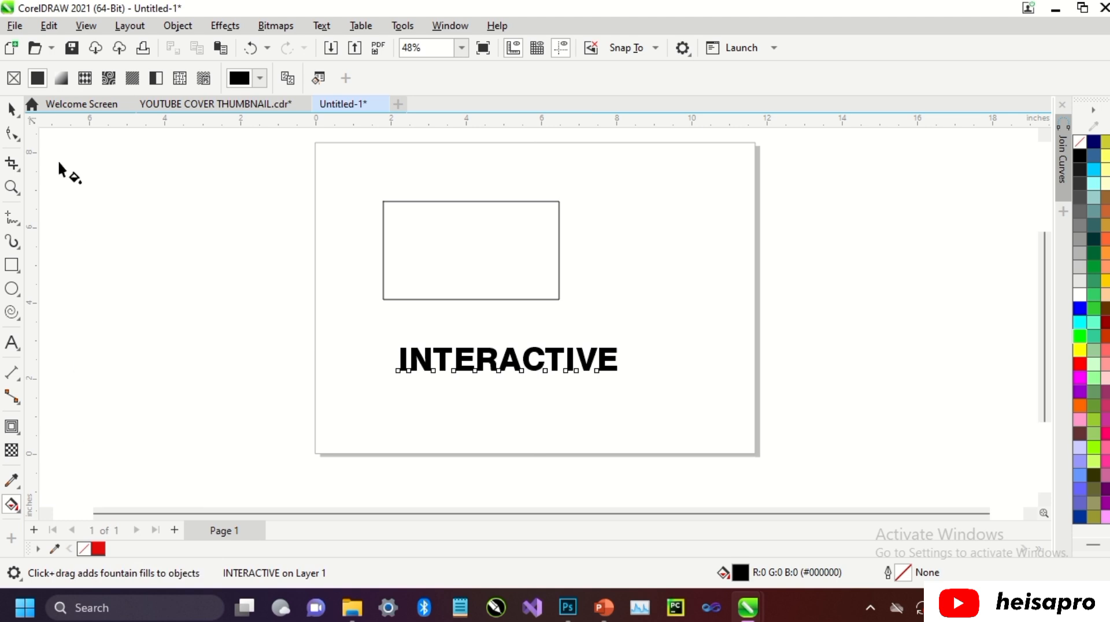
left_click(60, 81)
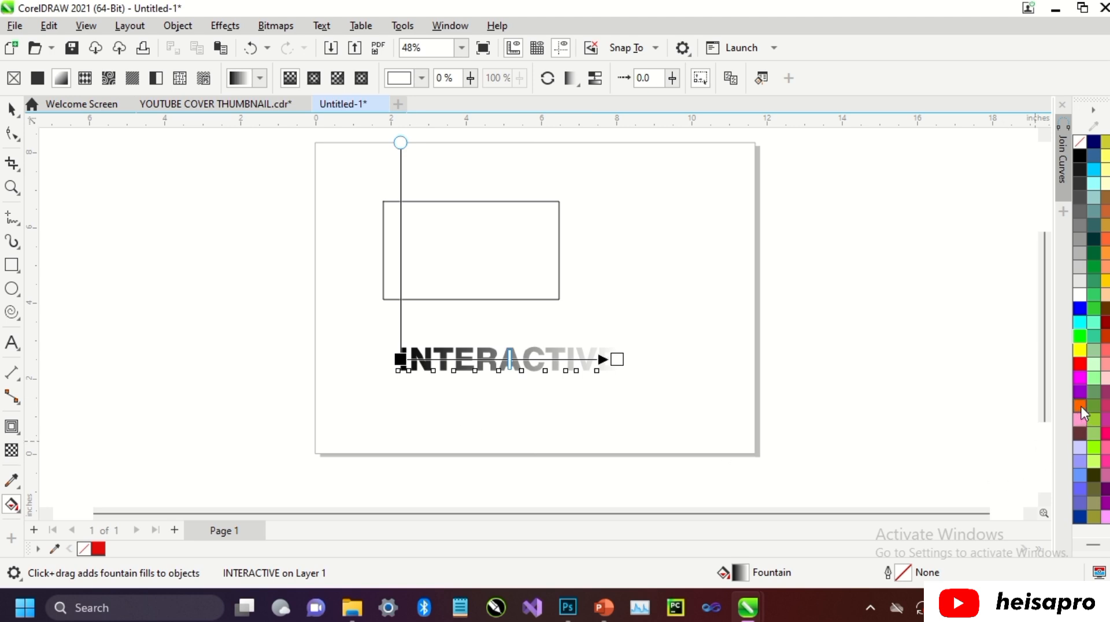
left_click_drag(1080, 405, 499, 407)
left_click_drag(406, 365, 400, 359)
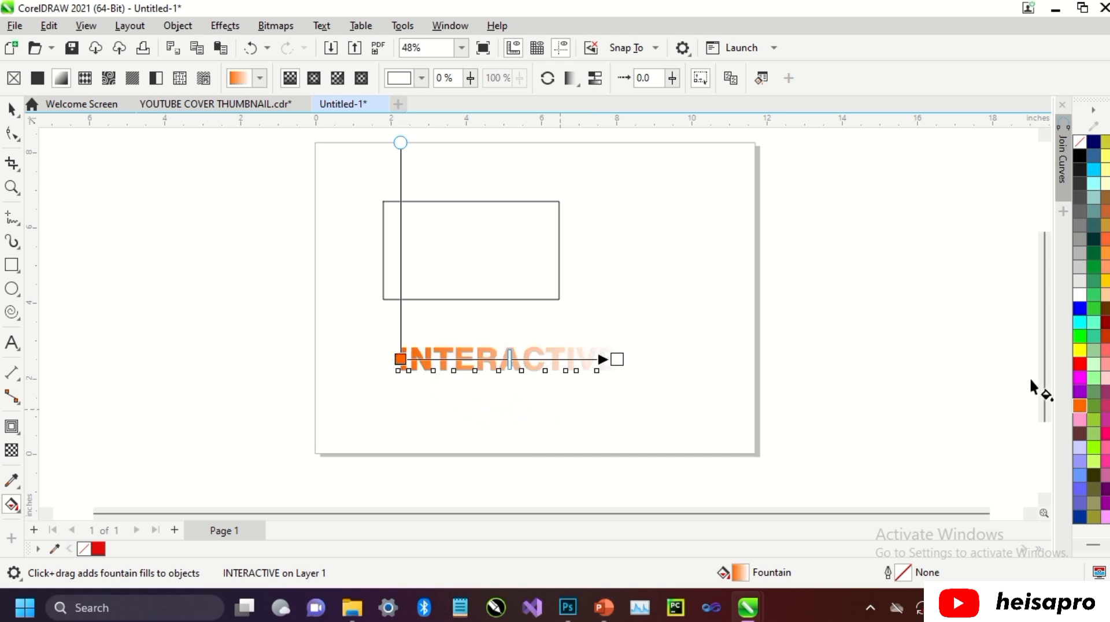
left_click_drag(1076, 350, 1051, 348)
left_click_drag(930, 376, 617, 360)
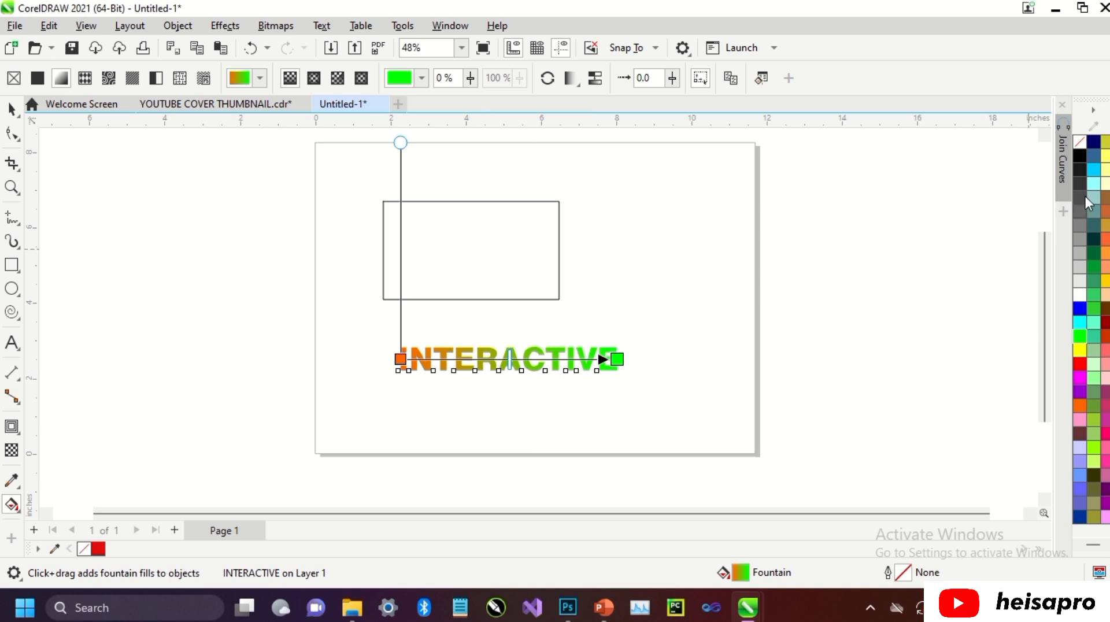
Add a sky-blue node at 75%, a dark purple node at 47% and a pink node near the start of the text's gradient
left_click_drag(1094, 175, 563, 363)
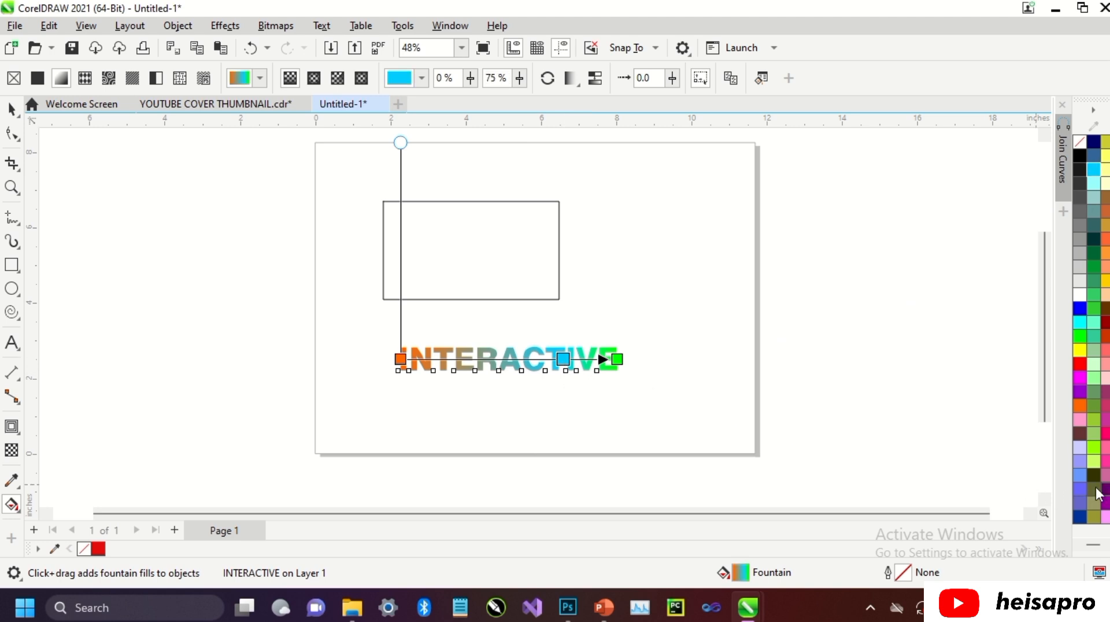
left_click_drag(1100, 492, 502, 359)
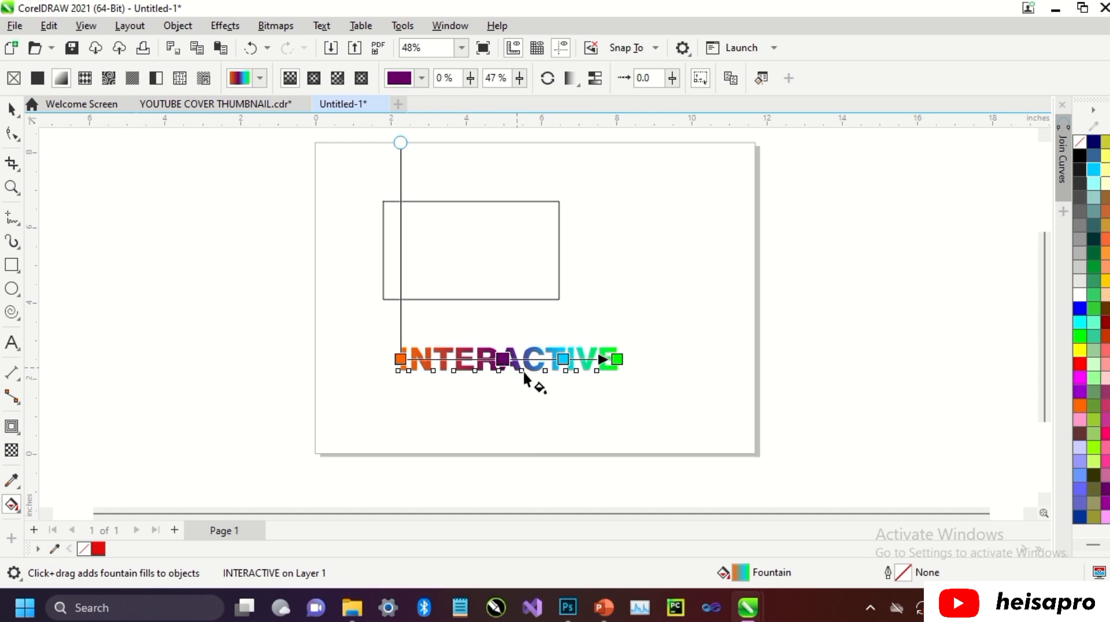
left_click_drag(1104, 430, 439, 359)
Clear the page and draw two overlapping squares about 1.8 inches wide in its upper left area
key("space")
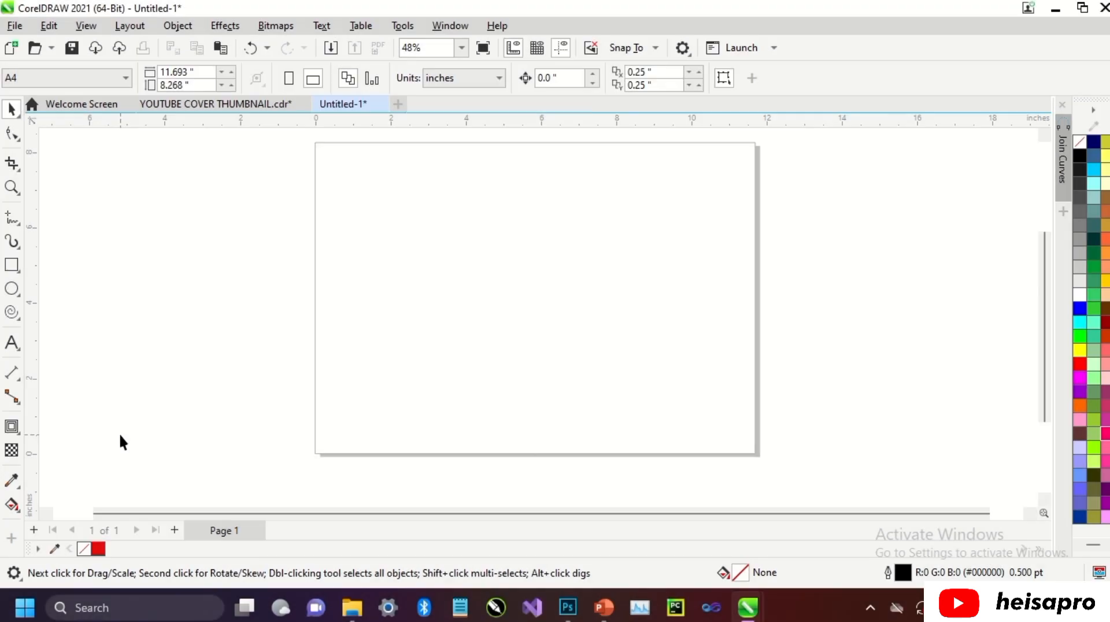
left_click(19, 509)
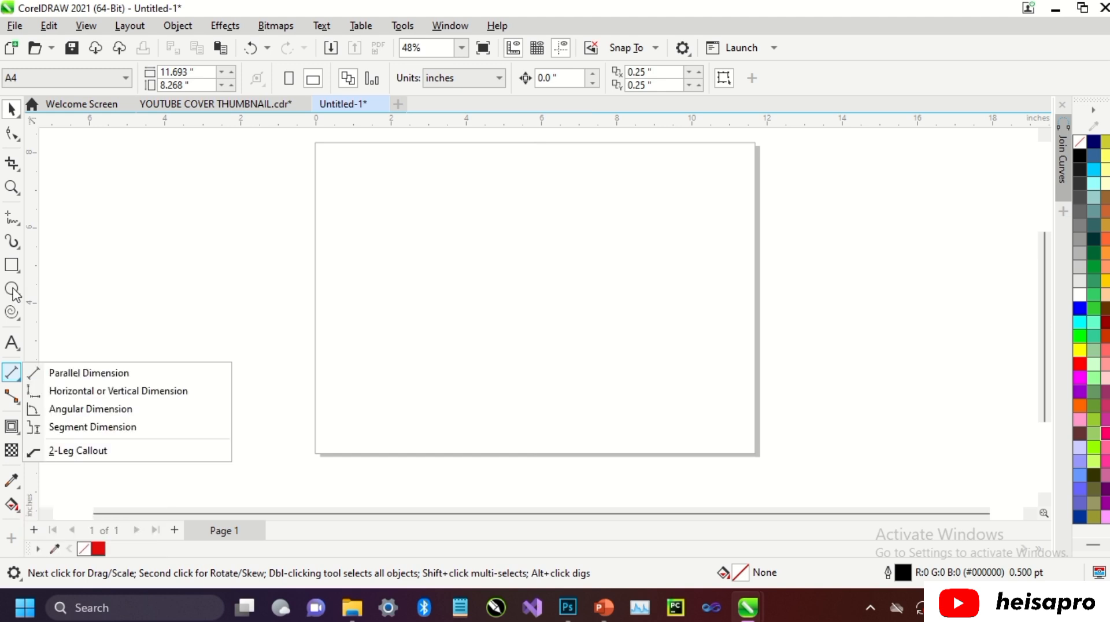
left_click(9, 265)
left_click_drag(372, 194, 474, 308)
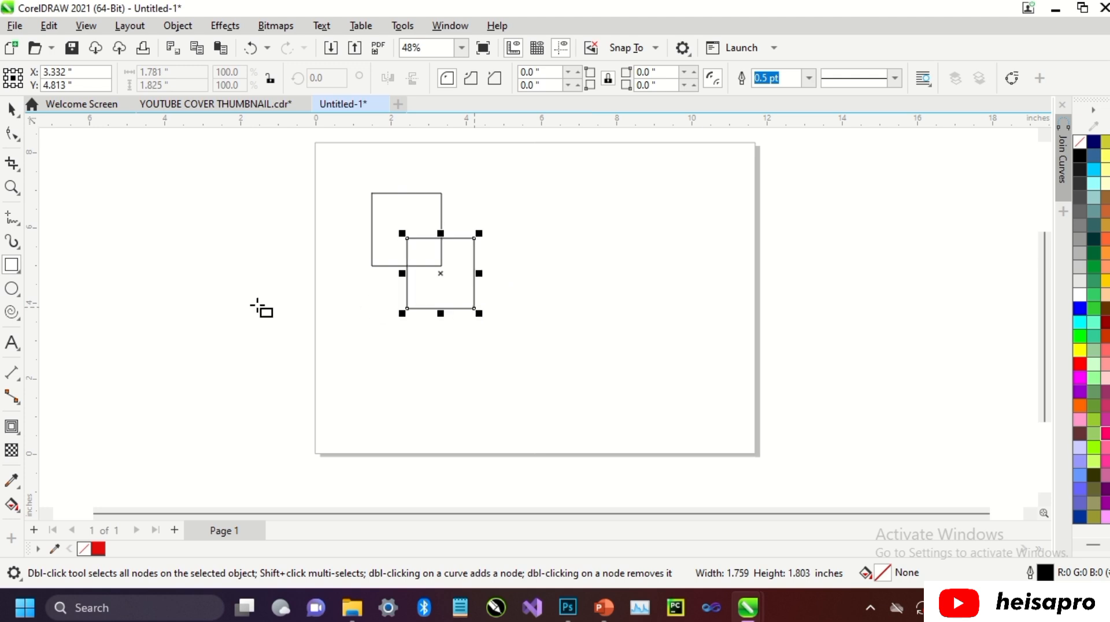
Draw three mutually overlapping ellipses to the right of the two squares
left_click(12, 288)
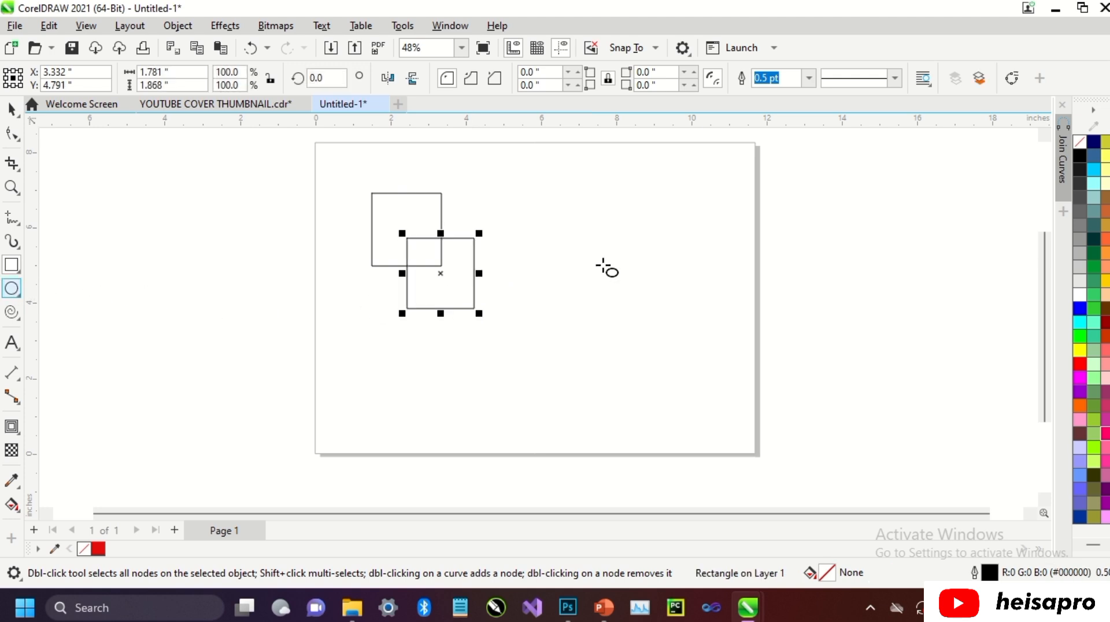
left_click_drag(574, 206, 652, 275)
left_click_drag(623, 234, 701, 311)
left_click_drag(577, 252, 657, 321)
key("space")
left_click(166, 450)
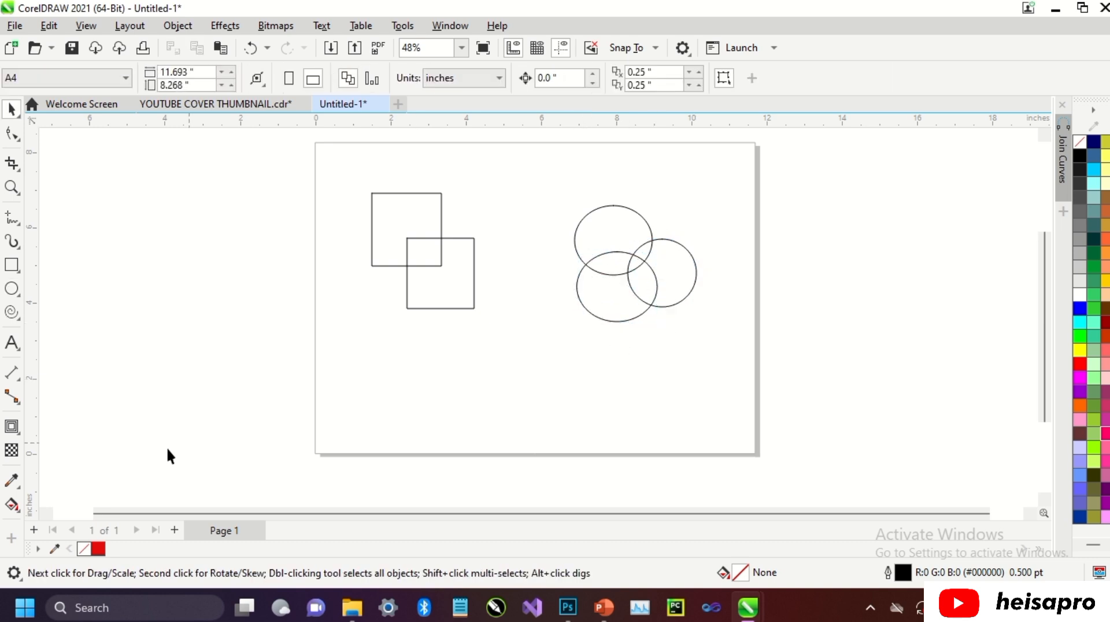
Use Smart Fill to colour the two squares' outer regions and their overlap blue (#336699)
left_click(11, 504)
left_click(58, 523)
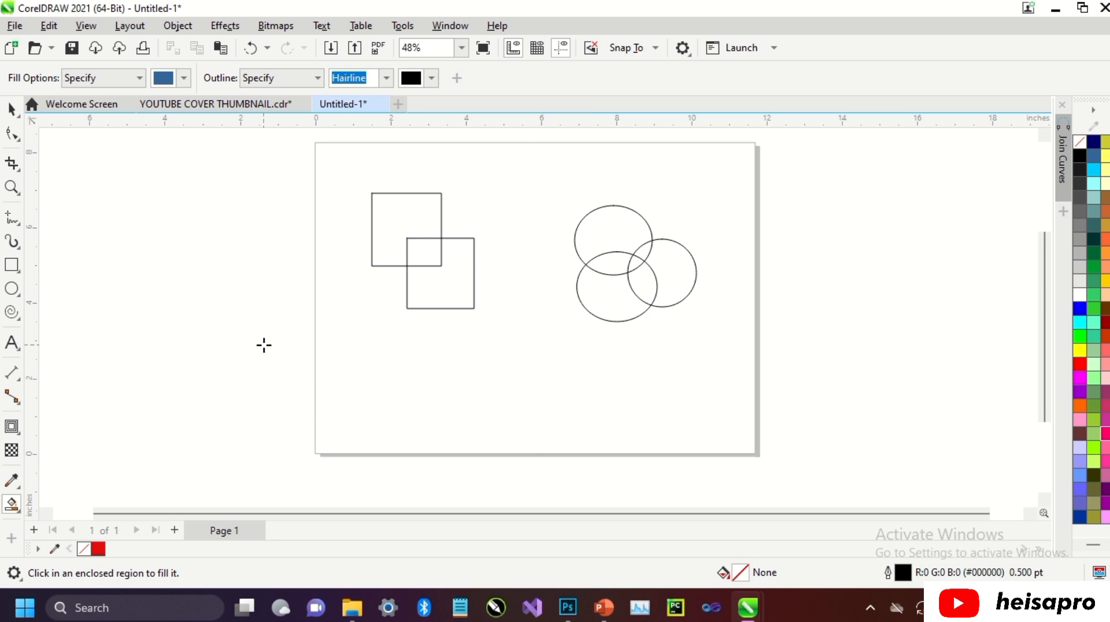
left_click(389, 231)
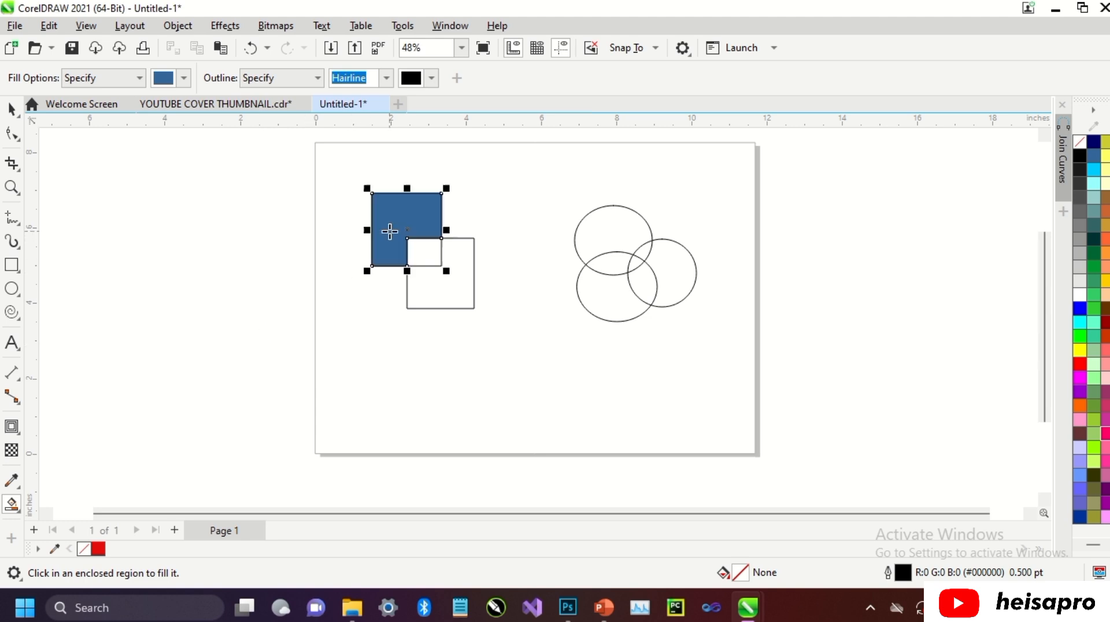
left_click(422, 252)
left_click(433, 282)
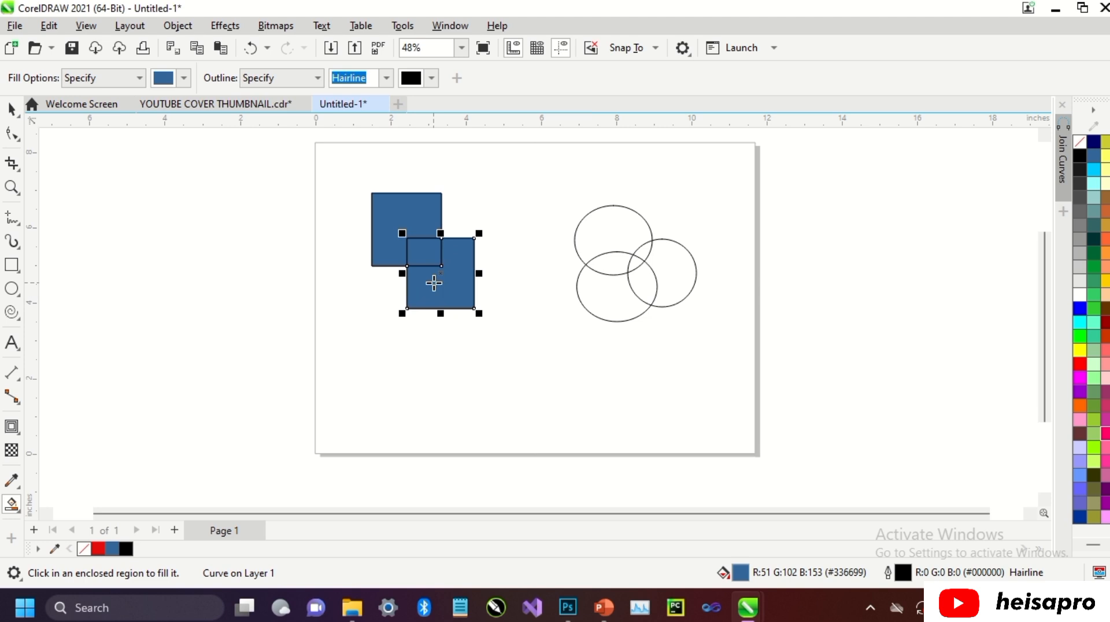
Move the three blue pieces apart into a row below the overlapping squares
key("space")
left_click(404, 218)
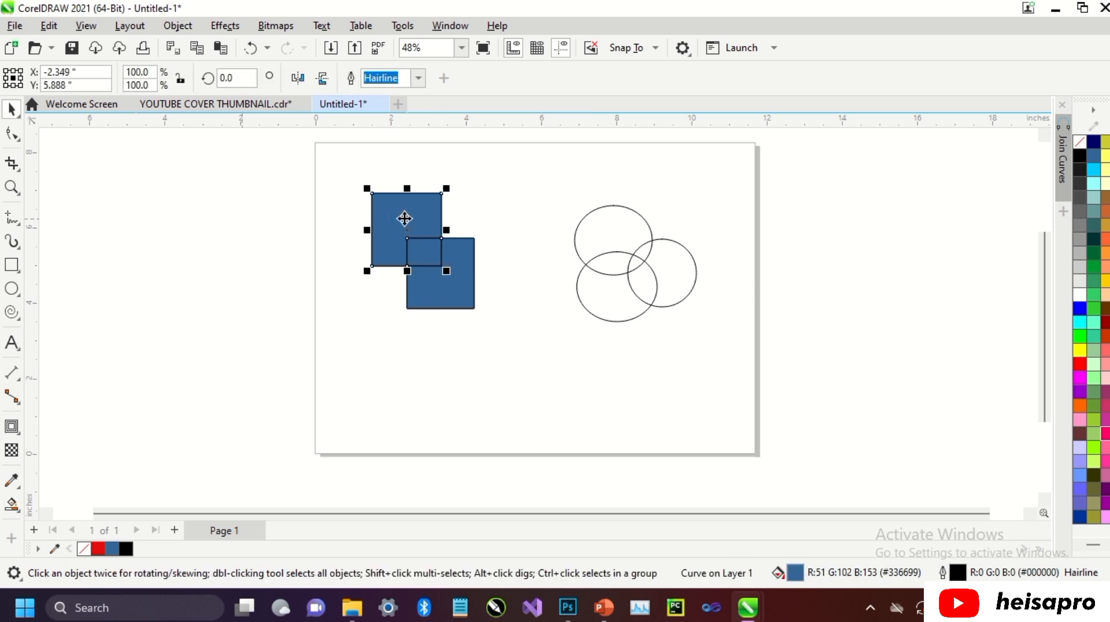
left_click_drag(404, 219, 372, 377)
left_click_drag(431, 254, 431, 375)
left_click_drag(442, 290, 499, 403)
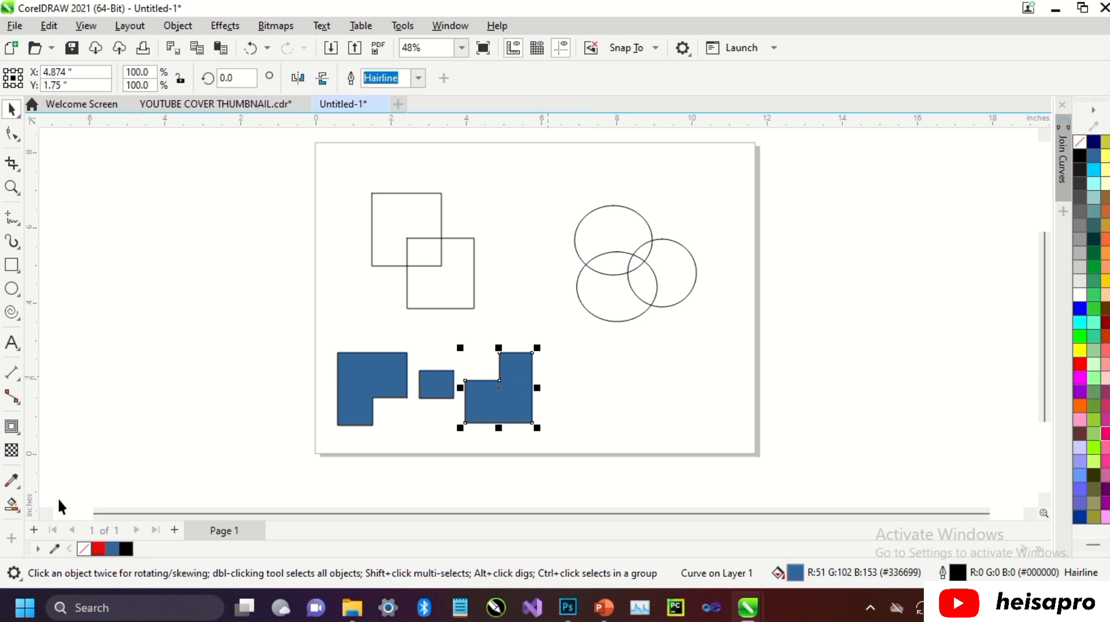
Create a Smart Fill shape with No Fill from the upper circle's outer region and try moving it aside
left_click(11, 504)
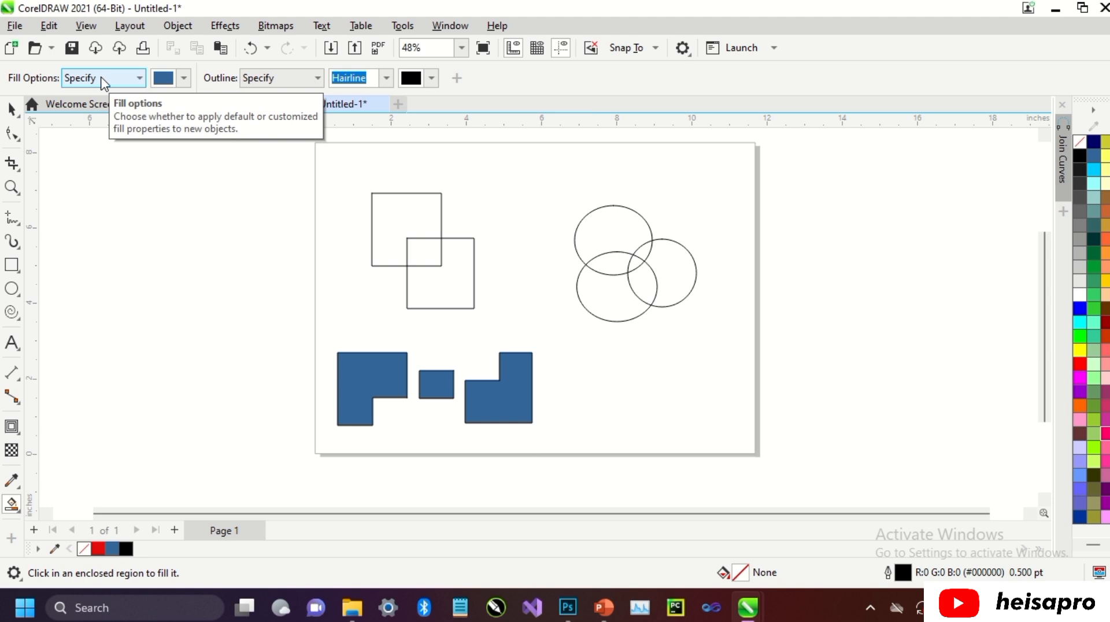
left_click(103, 81)
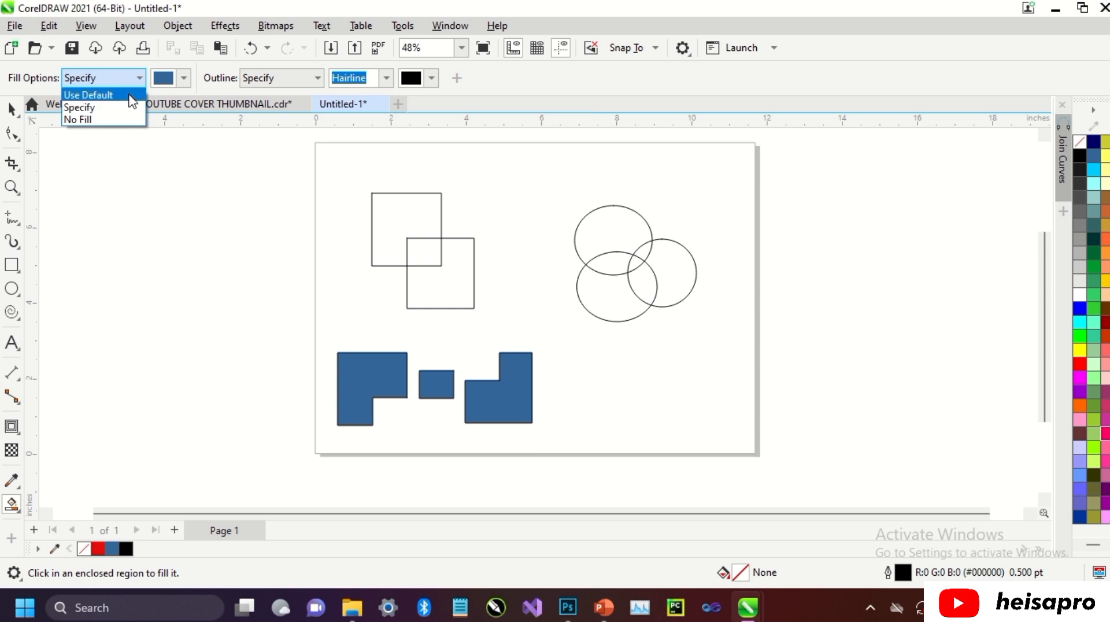
left_click(125, 119)
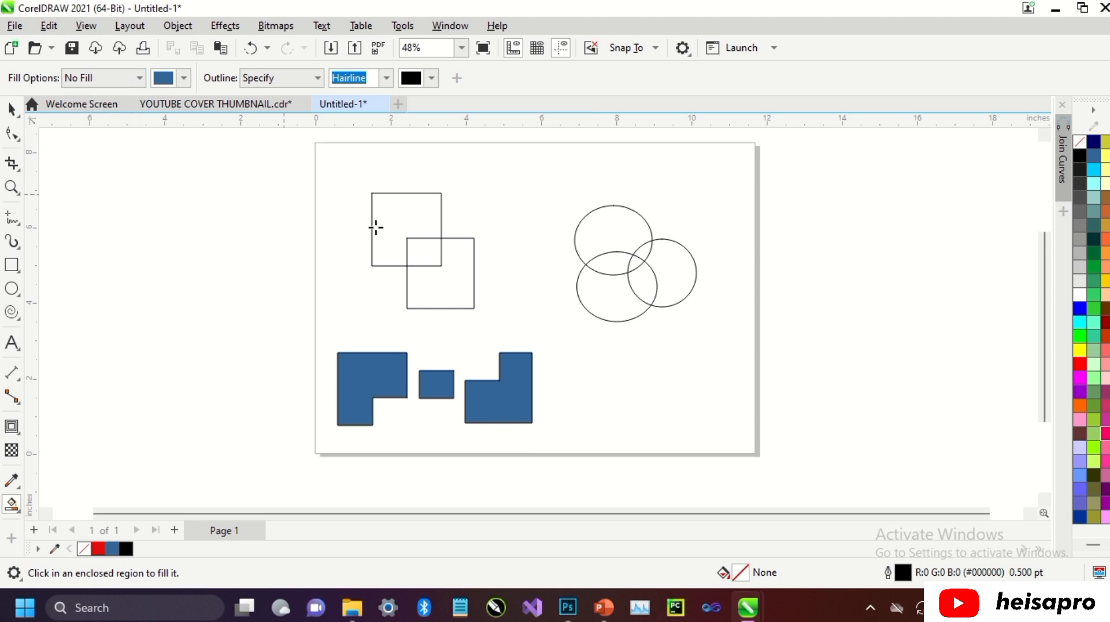
left_click(601, 235)
key("space")
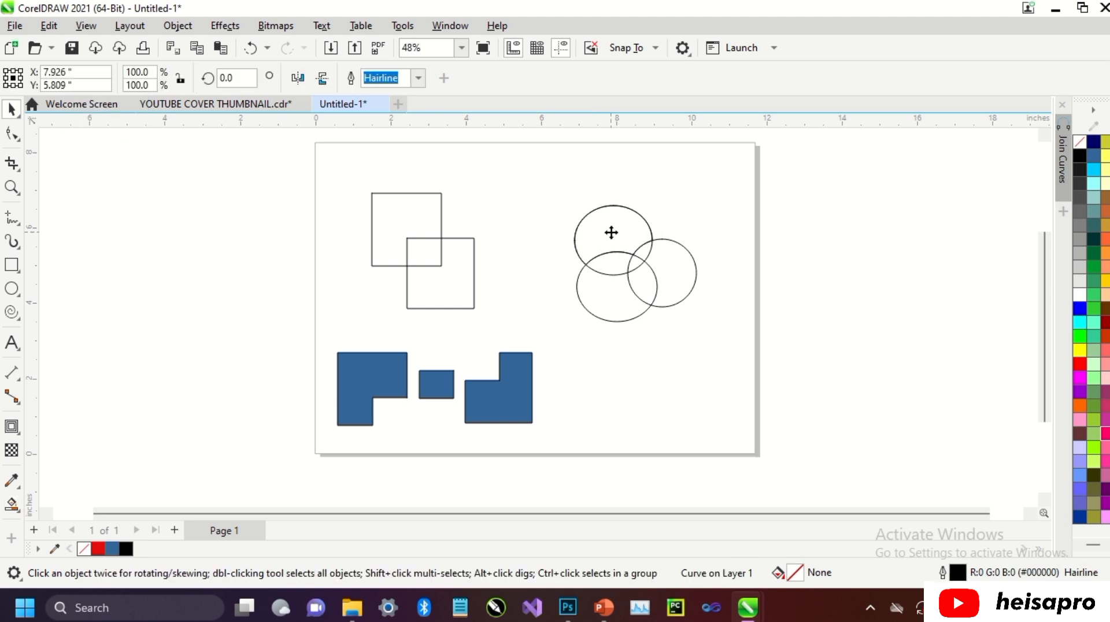
left_click_drag(611, 233, 719, 196)
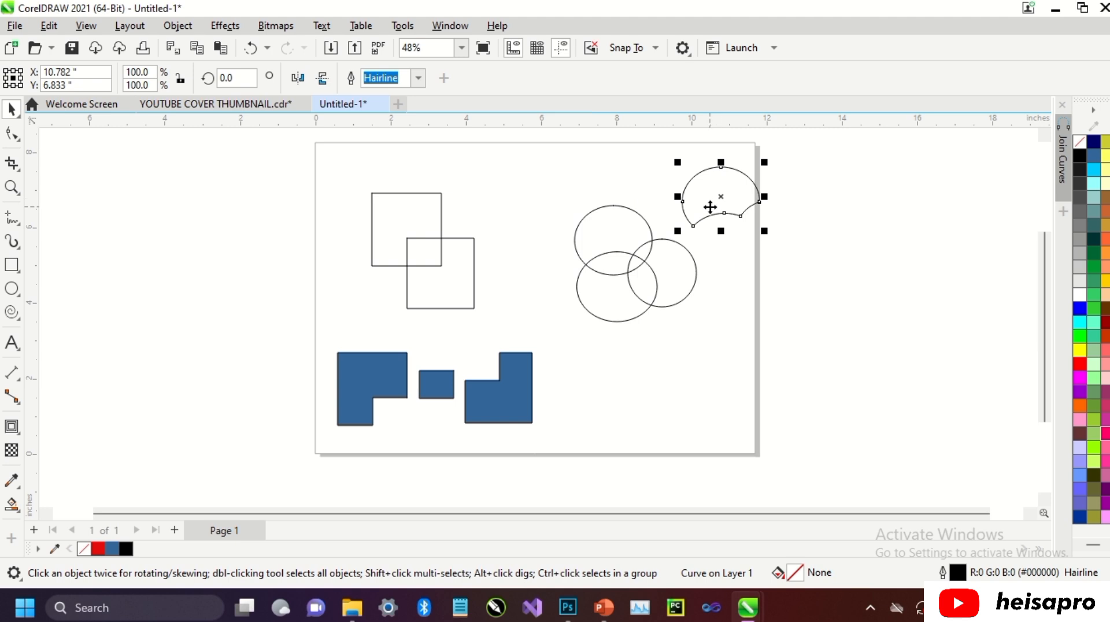
key("ctrl+z")
Set the Smart Fill option to Specify with red (#D92525) and fill the lower circle's outer region
key("space")
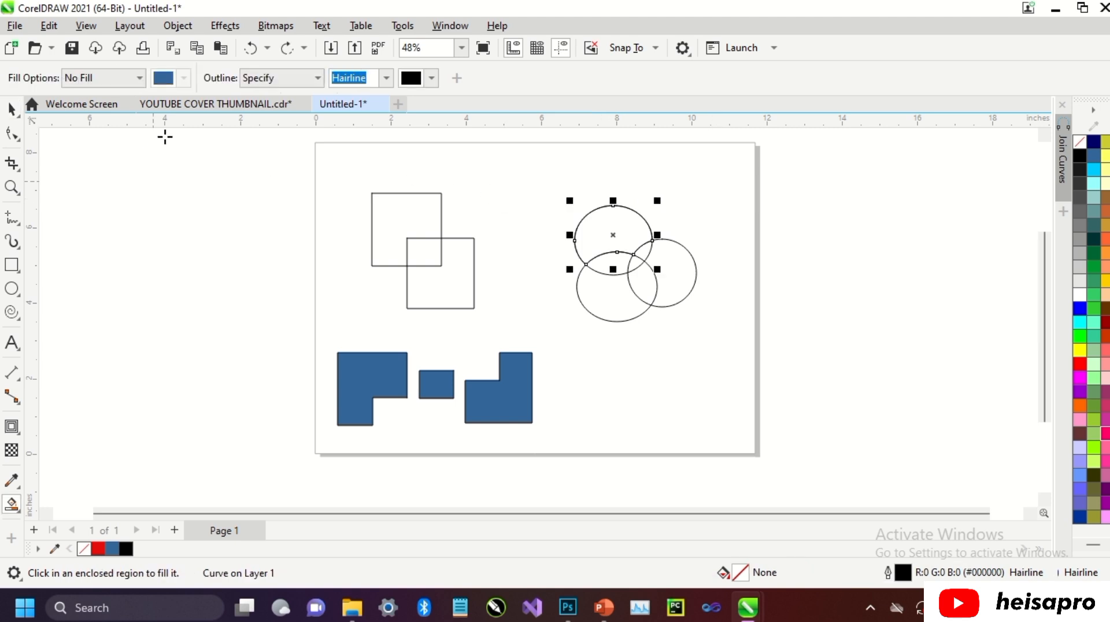
left_click(129, 81)
left_click(121, 107)
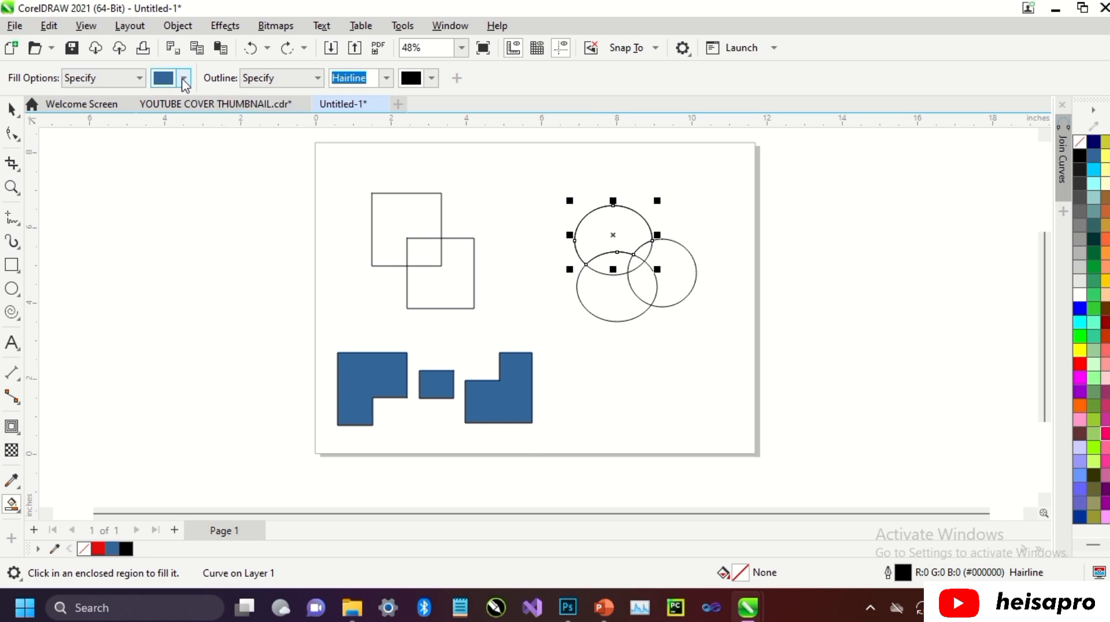
left_click(184, 80)
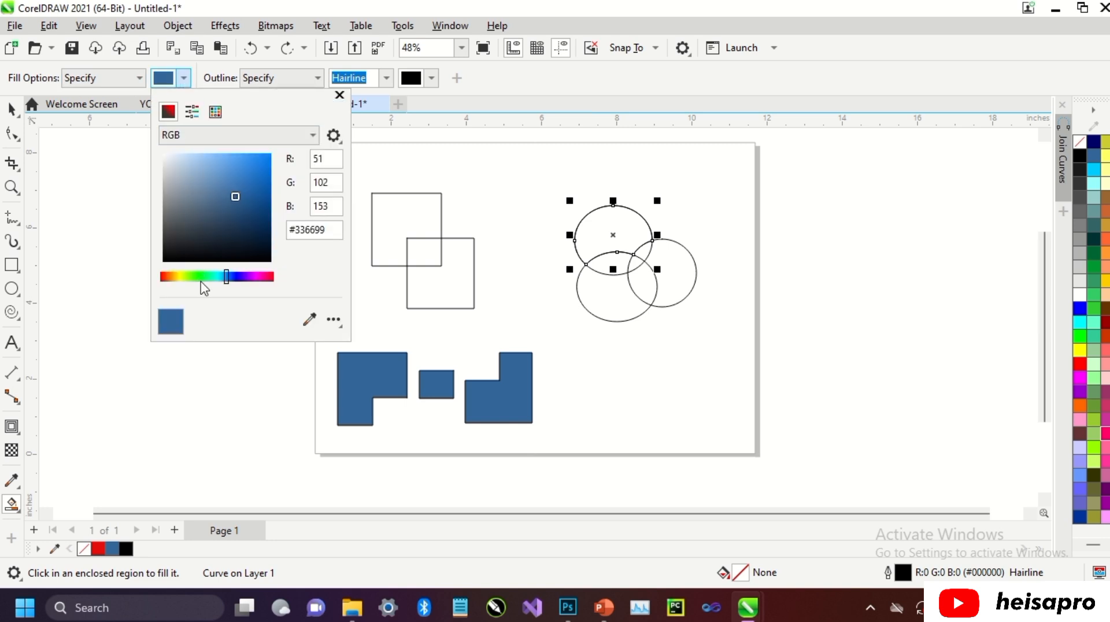
left_click(277, 276)
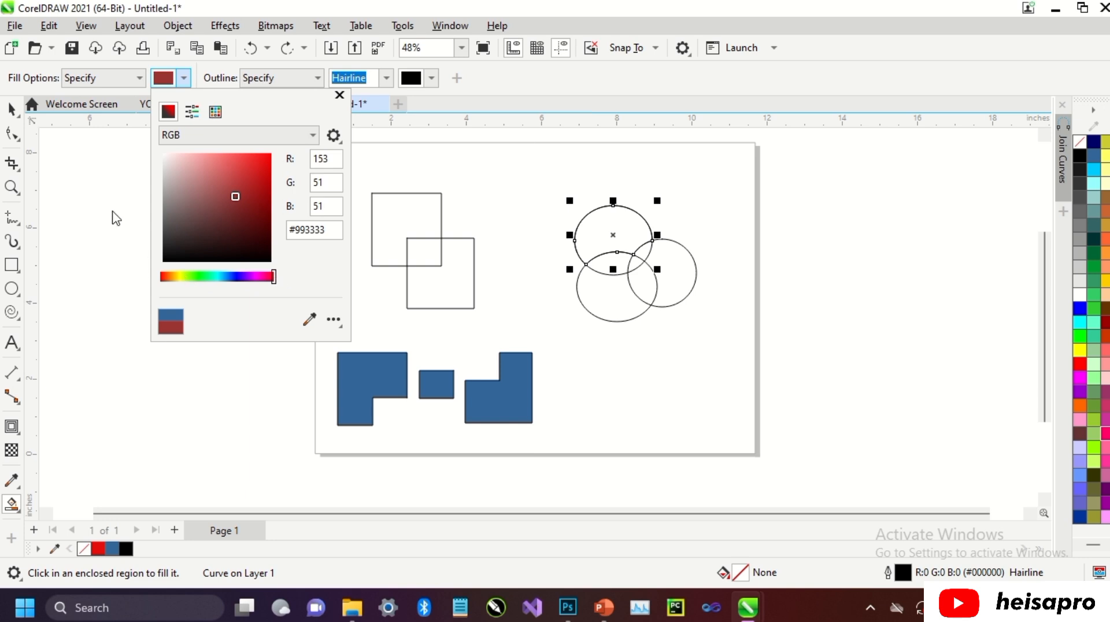
left_click(252, 169)
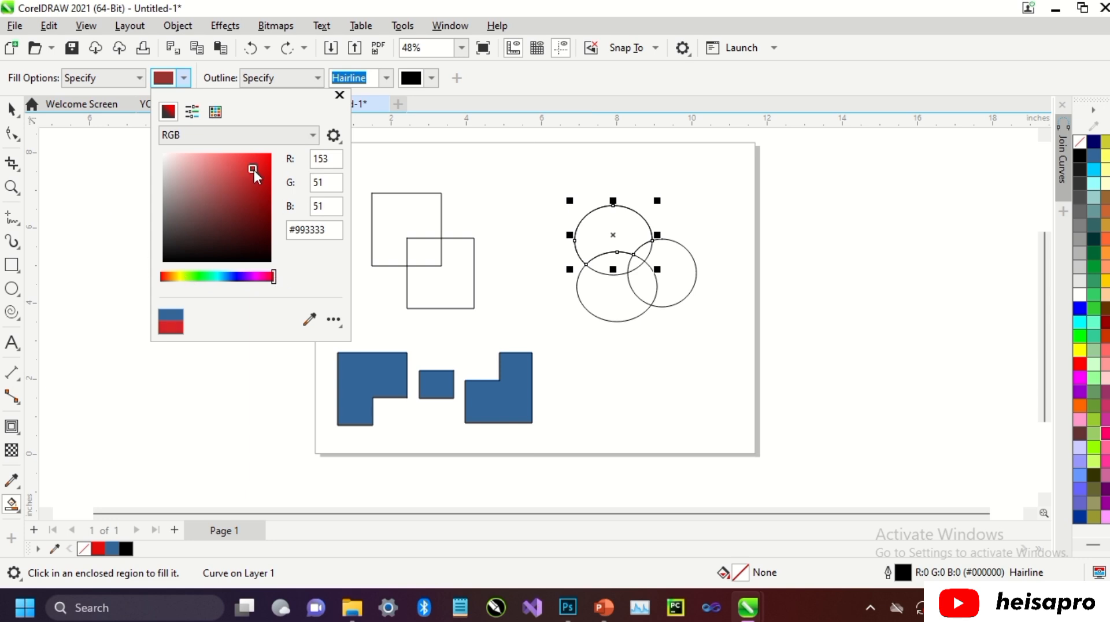
left_click(119, 200)
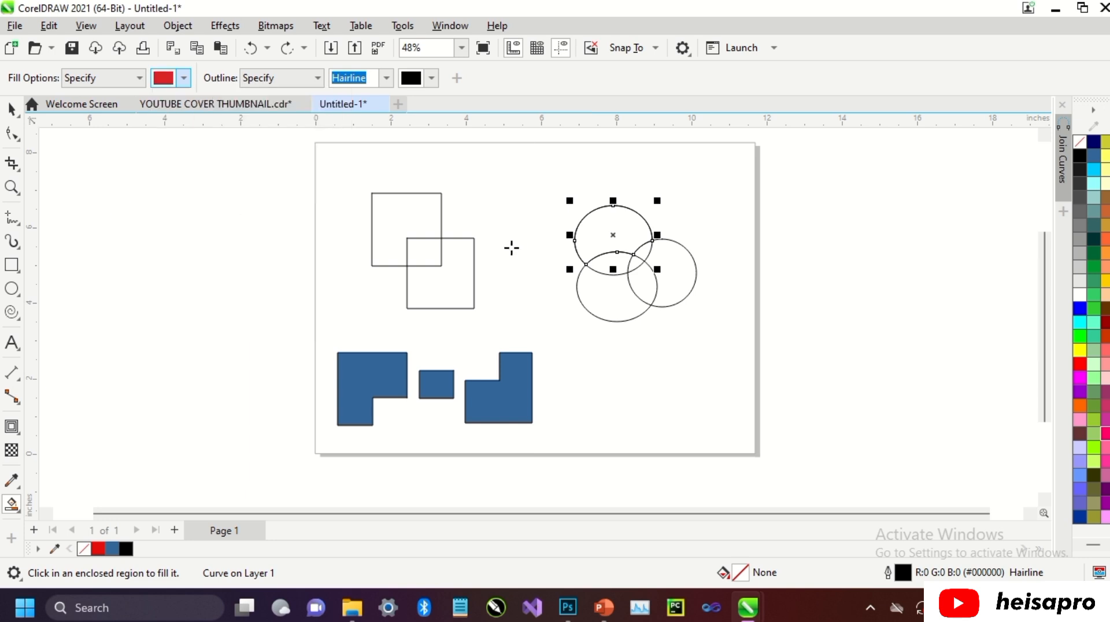
left_click(588, 281)
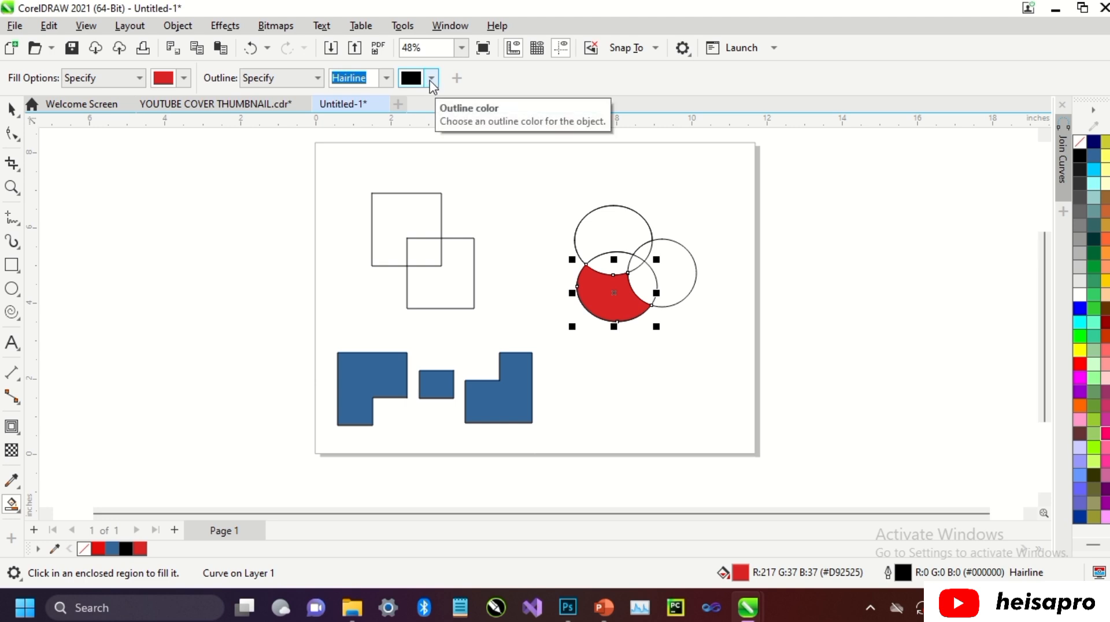
Set the Smart Fill outline to 2.0 pt wide and blue (RGB 4, 11, 212)
left_click(320, 81)
left_click(320, 81)
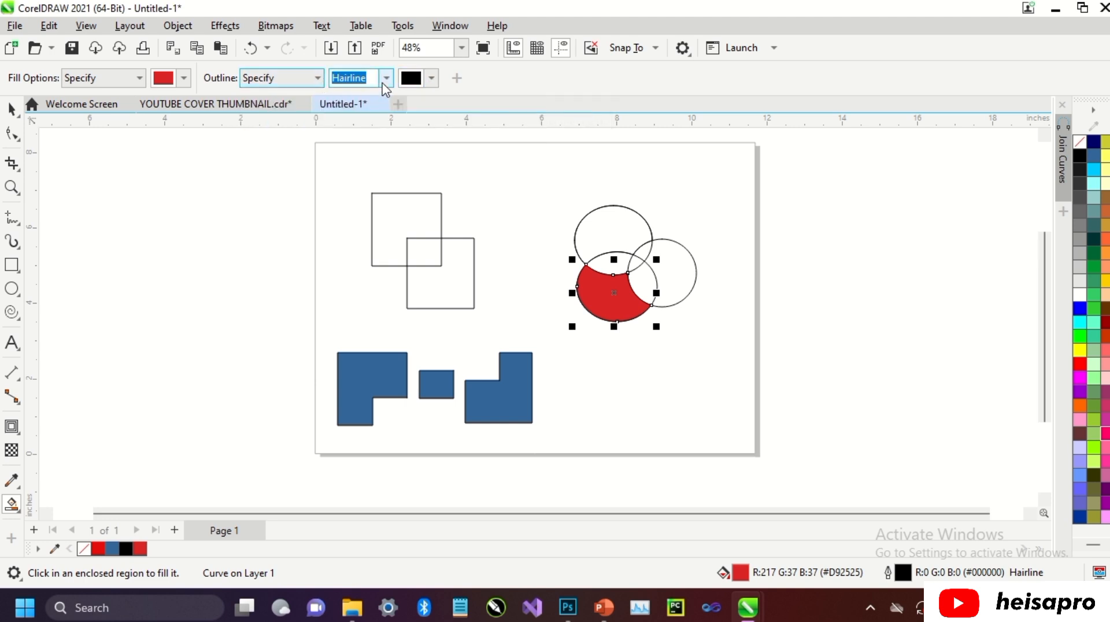
left_click(386, 78)
left_click(360, 168)
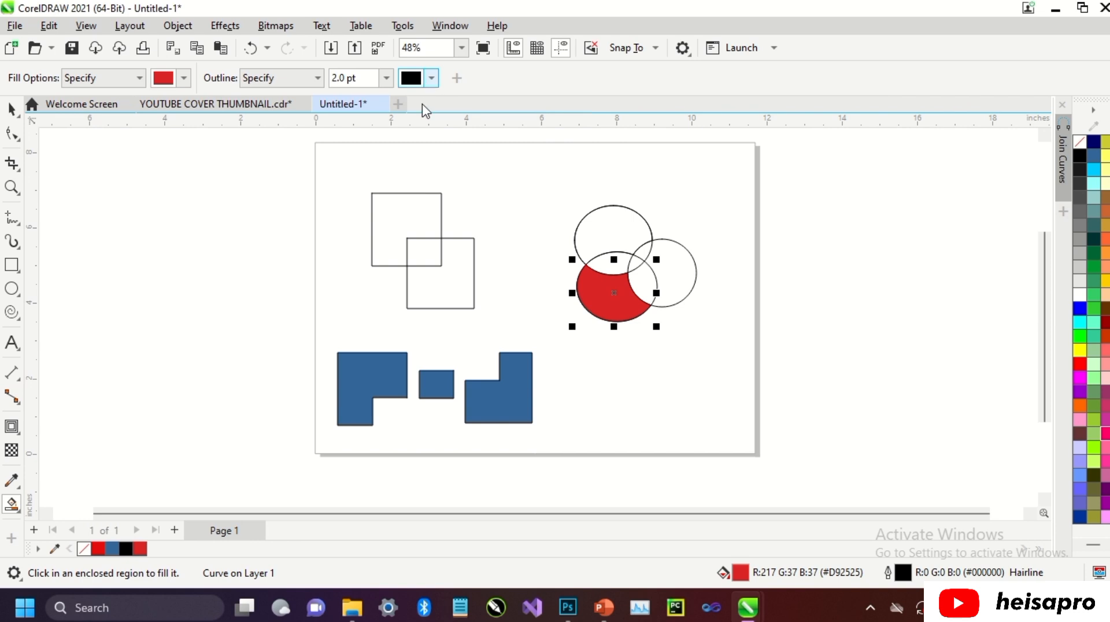
left_click(431, 79)
left_click(490, 276)
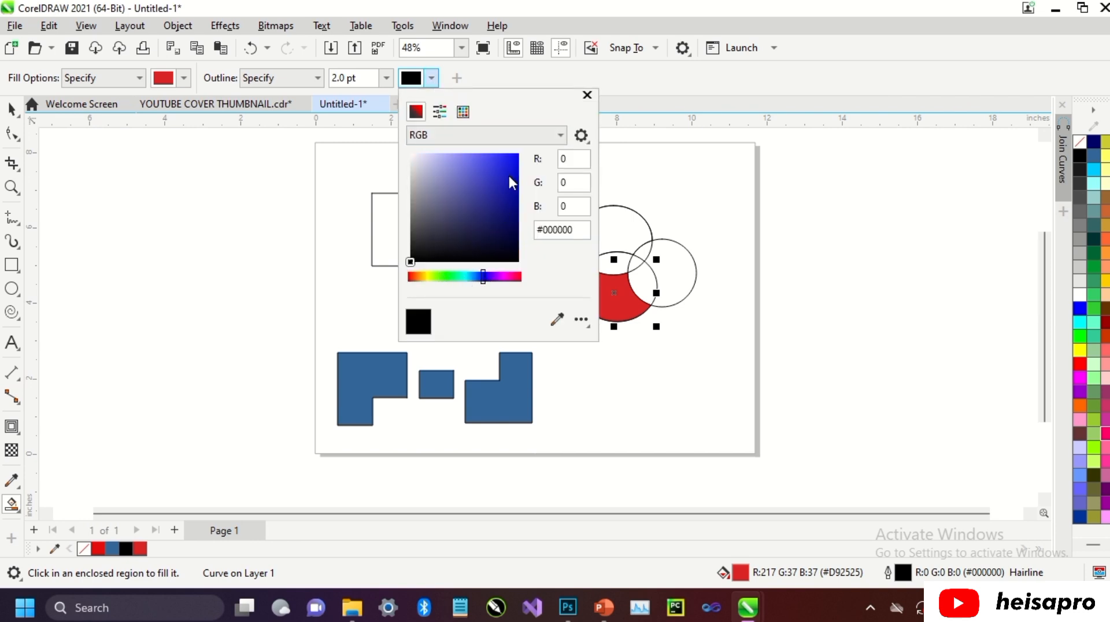
left_click(508, 175)
Smart-fill the right circle's outer region and move the resulting piece below the circles
left_click(674, 263)
key("space")
left_click_drag(674, 275, 673, 369)
left_click(733, 309)
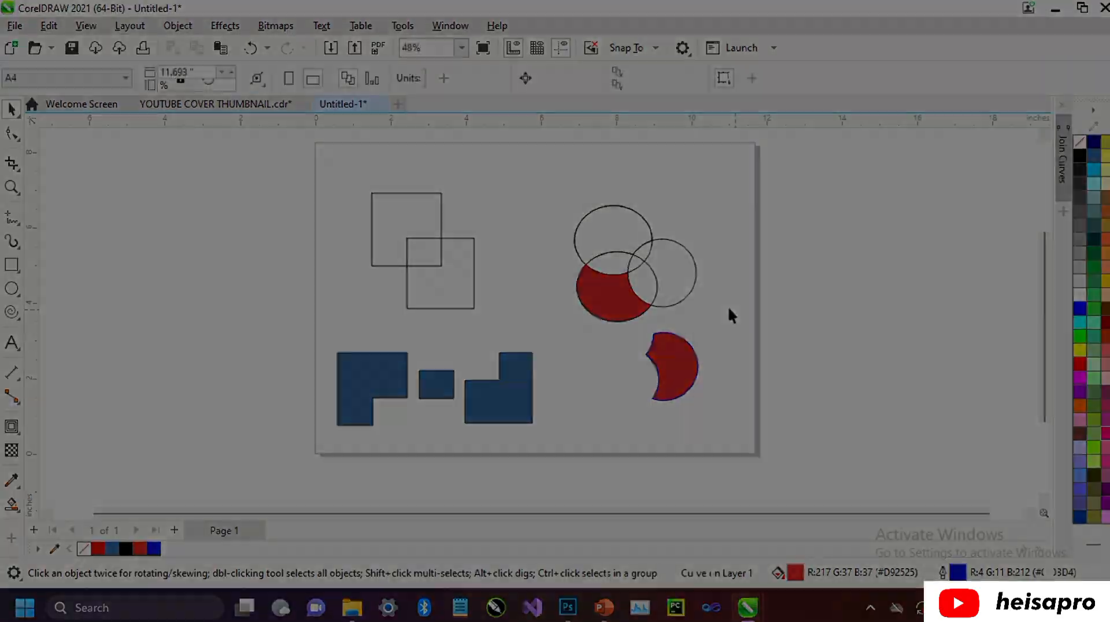